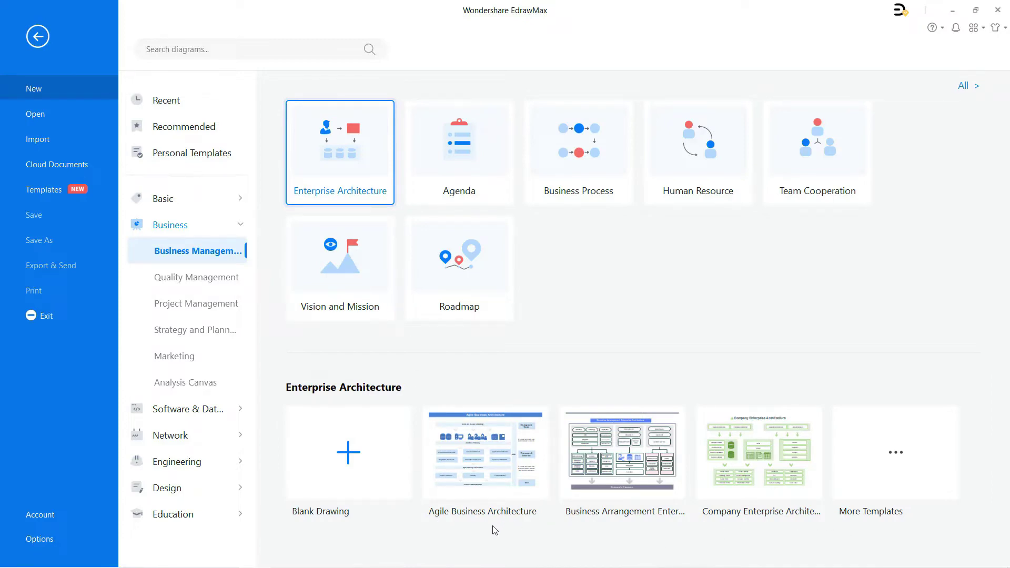
- Create a blank Enterprise Architecture drawing and place a wide pill-shaped box near the page's upper left
{"action": "left_click", "coordinate": [361, 468]}
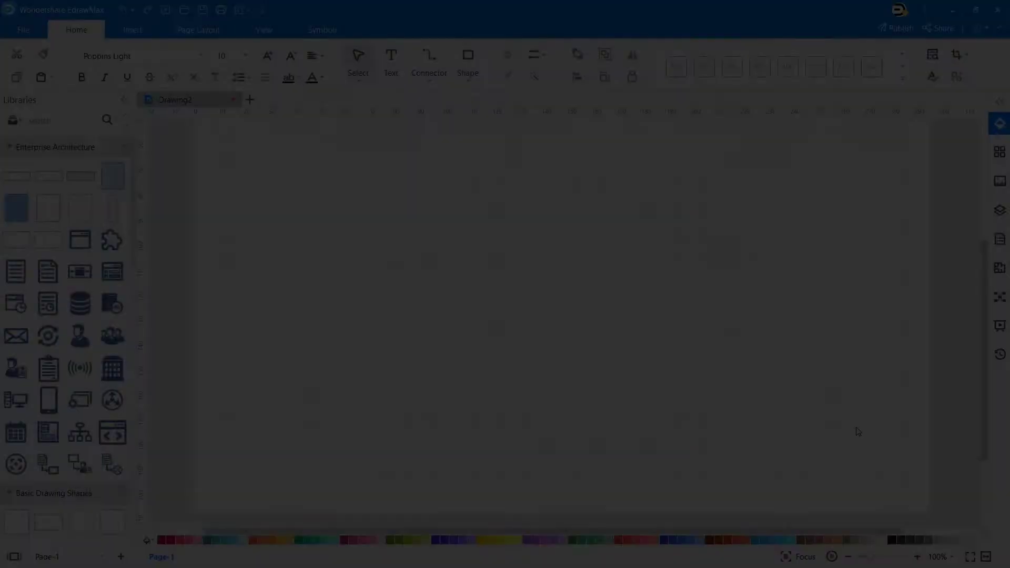
{"action": "scroll", "coordinate": [94, 372], "scroll_direction": "down", "scroll_amount": 3}
{"action": "scroll", "coordinate": [94, 372], "scroll_direction": "down", "scroll_amount": 3}
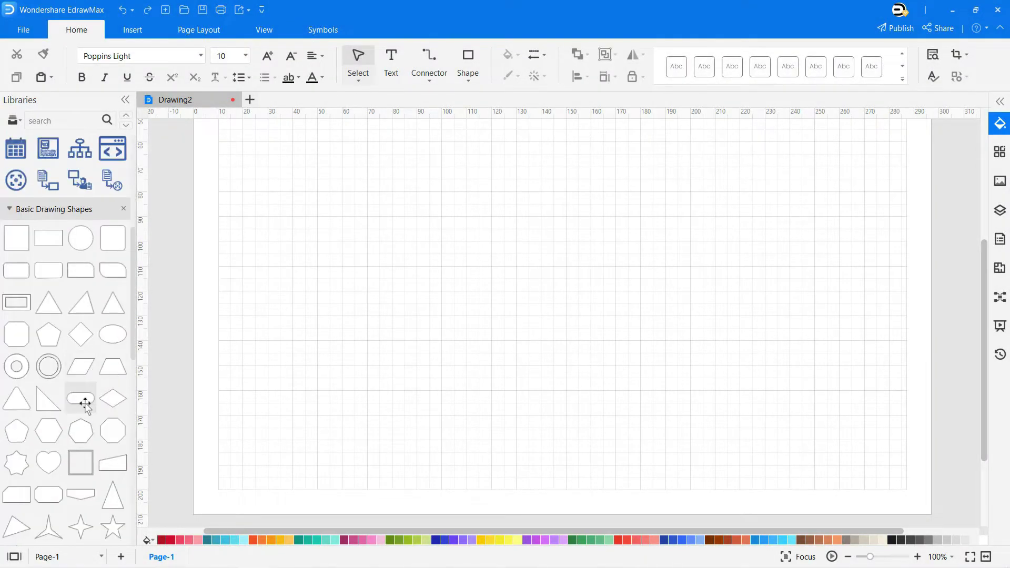
{"action": "left_click_drag", "start_coordinate": [85, 404], "coordinate": [305, 179]}
{"action": "scroll", "coordinate": [305, 188], "scroll_direction": "up", "scroll_amount": 3}
{"action": "left_click_drag", "start_coordinate": [288, 354], "coordinate": [413, 277]}
{"action": "left_click", "coordinate": [396, 326]}
{"action": "left_click", "coordinate": [377, 279]}
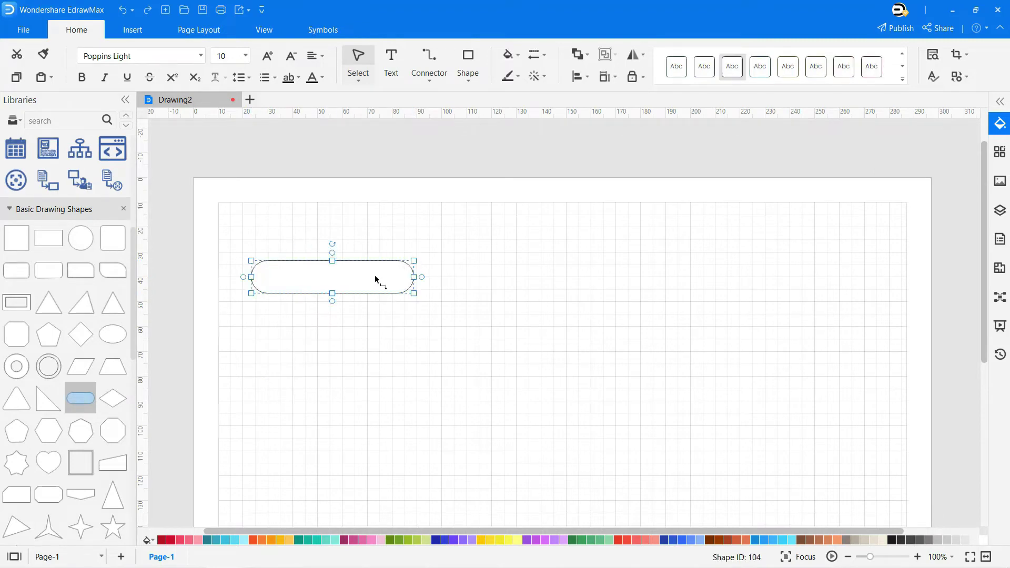
- Duplicate the pill-shaped box twice and line the copies up beside it in an evenly spaced row
{"action": "key", "text": "ctrl+v"}
{"action": "left_click_drag", "start_coordinate": [381, 319], "coordinate": [504, 284]}
{"action": "left_click", "coordinate": [495, 355]}
{"action": "key", "text": "ctrl+v"}
{"action": "left_click_drag", "start_coordinate": [493, 354], "coordinate": [695, 280]}
{"action": "left_click", "coordinate": [652, 341]}
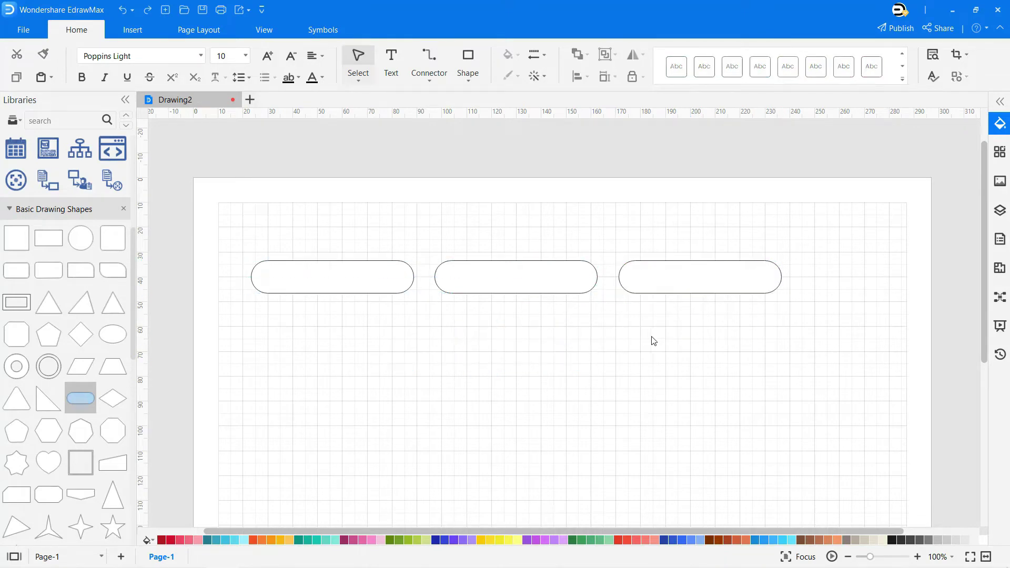
- Label the three pill-shaped boxes Information, Technology and Application, enlarging their text to size 14
{"action": "left_click", "coordinate": [324, 278]}
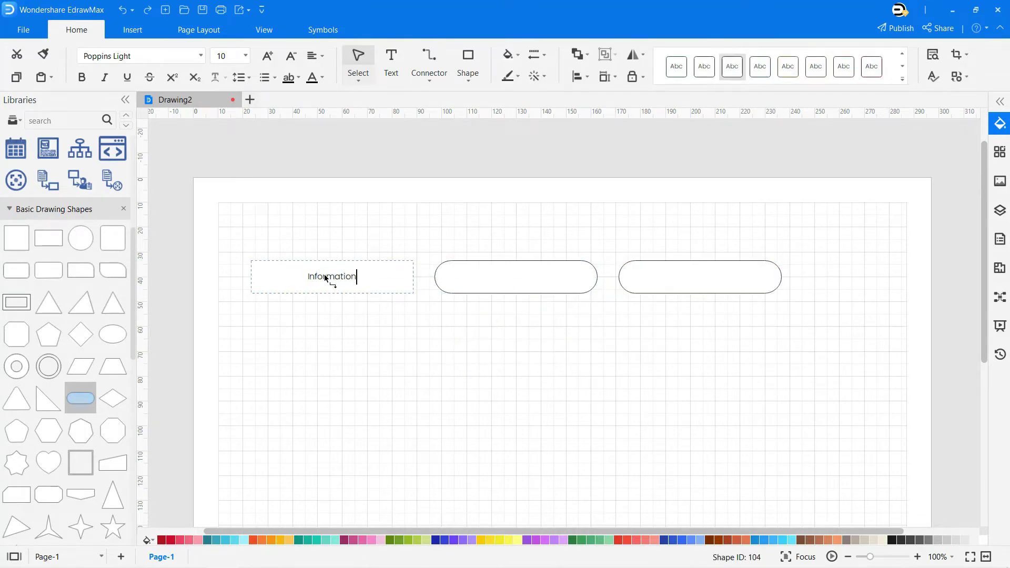
{"action": "key", "text": "ctrl+a"}
{"action": "left_click", "coordinate": [503, 279]}
{"action": "type", "text": "T"}
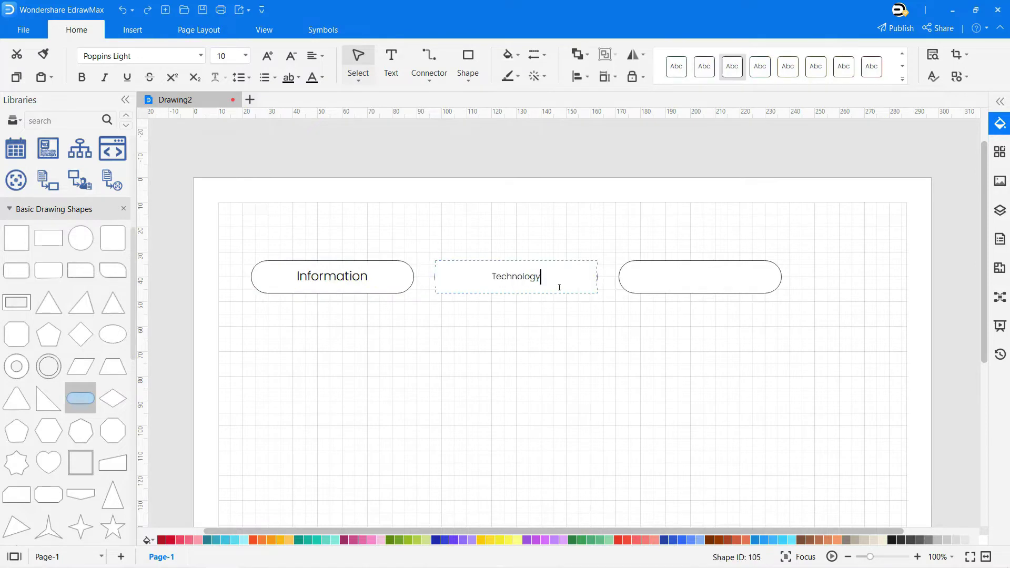
{"action": "left_click", "coordinate": [493, 385]}
{"action": "double_click", "coordinate": [700, 289]}
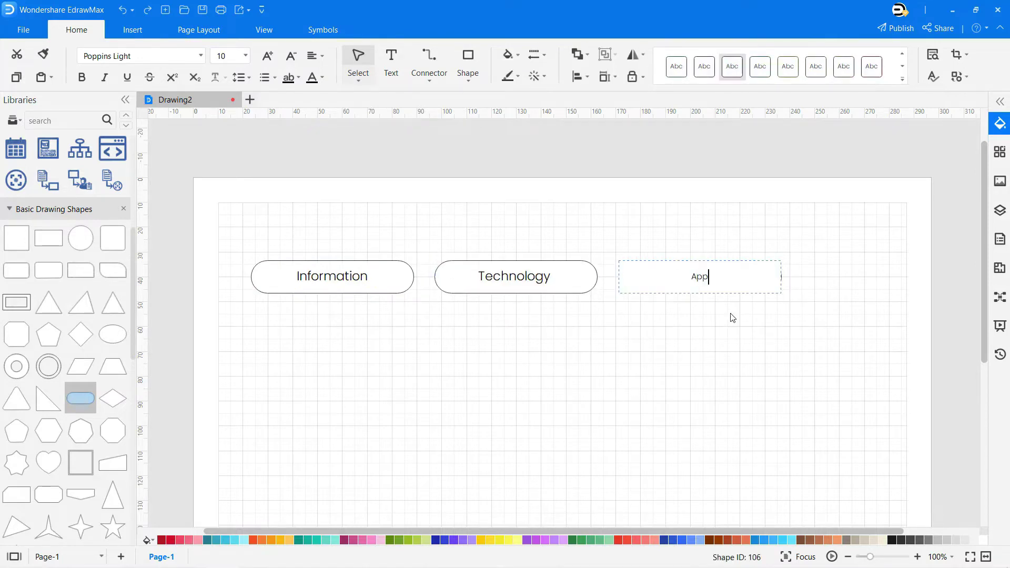
{"action": "type", "text": "Application"}
{"action": "key", "text": "ctrl+a"}
{"action": "left_click", "coordinate": [519, 386]}
- Place a wide rectangle beneath Information and Technology and stack two copies below it with even spacing
{"action": "scroll", "coordinate": [108, 326], "scroll_direction": "up", "scroll_amount": 5}
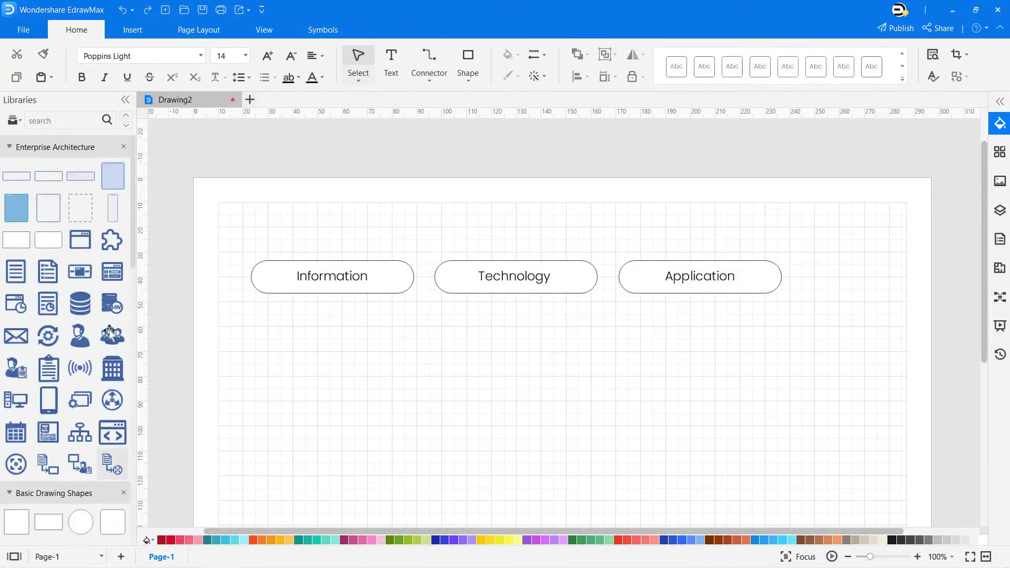
{"action": "left_click_drag", "start_coordinate": [13, 237], "coordinate": [593, 334]}
{"action": "left_click", "coordinate": [475, 387]}
{"action": "key", "text": "ctrl+v"}
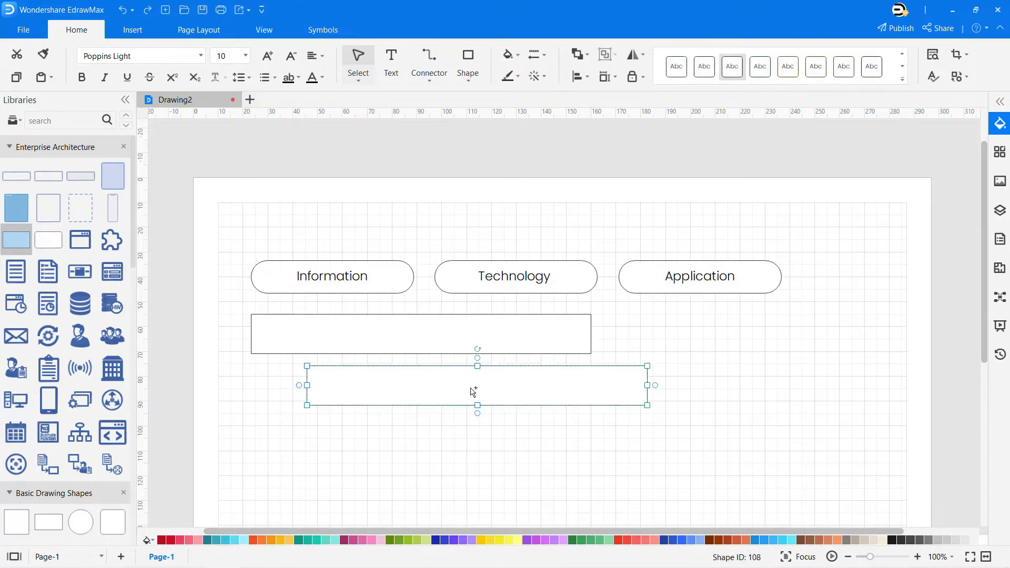
{"action": "left_click_drag", "start_coordinate": [471, 388], "coordinate": [392, 388]}
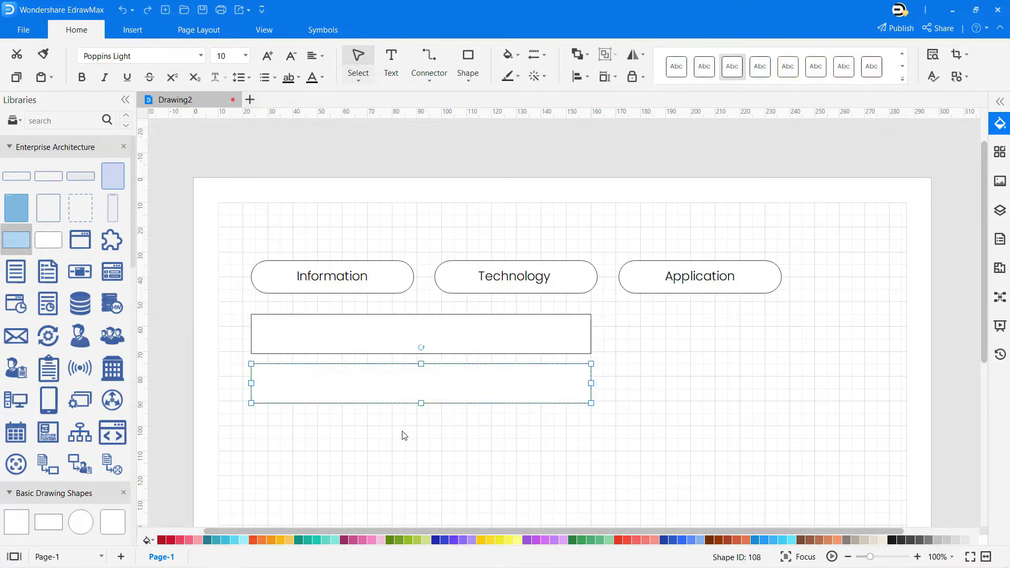
{"action": "left_click", "coordinate": [403, 435]}
{"action": "key", "text": "ctrl+v"}
{"action": "left_click_drag", "start_coordinate": [401, 434], "coordinate": [420, 442]}
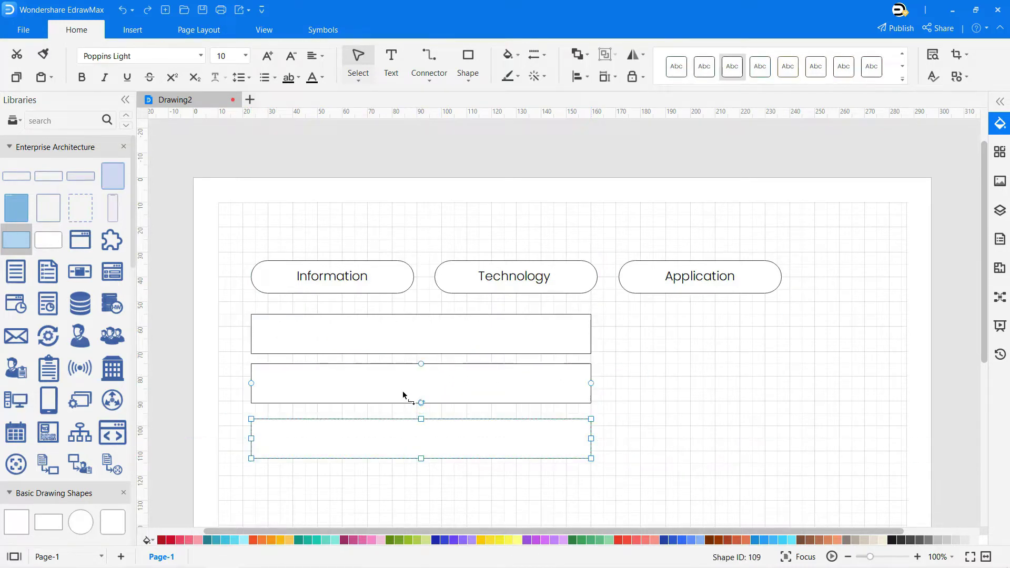
{"action": "left_click_drag", "start_coordinate": [402, 393], "coordinate": [402, 395]}
- Label the upper two wide rectangles Data and Integration with enlarged text
{"action": "double_click", "coordinate": [417, 343]}
{"action": "type", "text": "Da"}
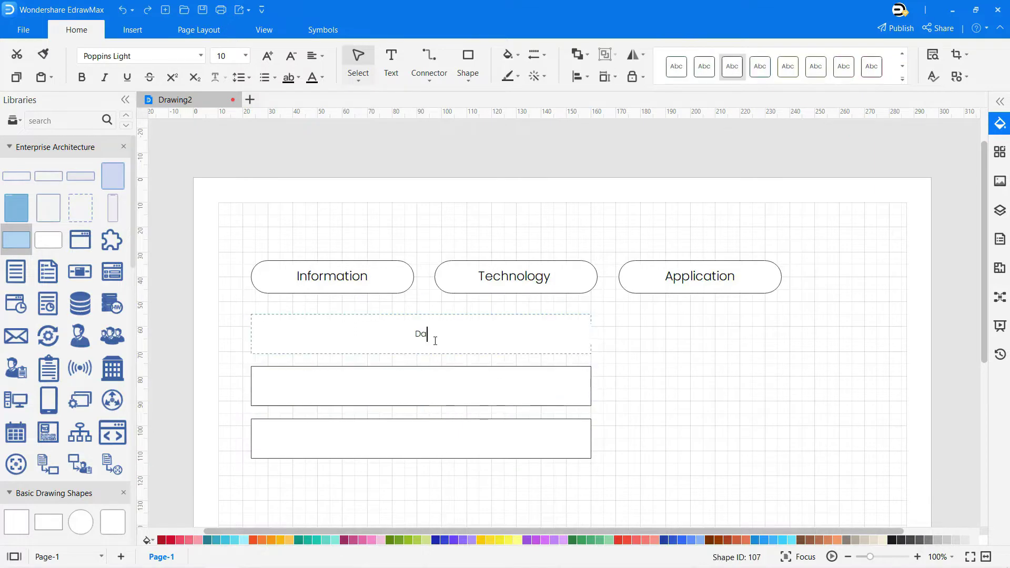
{"action": "type", "text": "ta"}
{"action": "double_click", "coordinate": [462, 401]}
{"action": "type", "text": "Integration"}
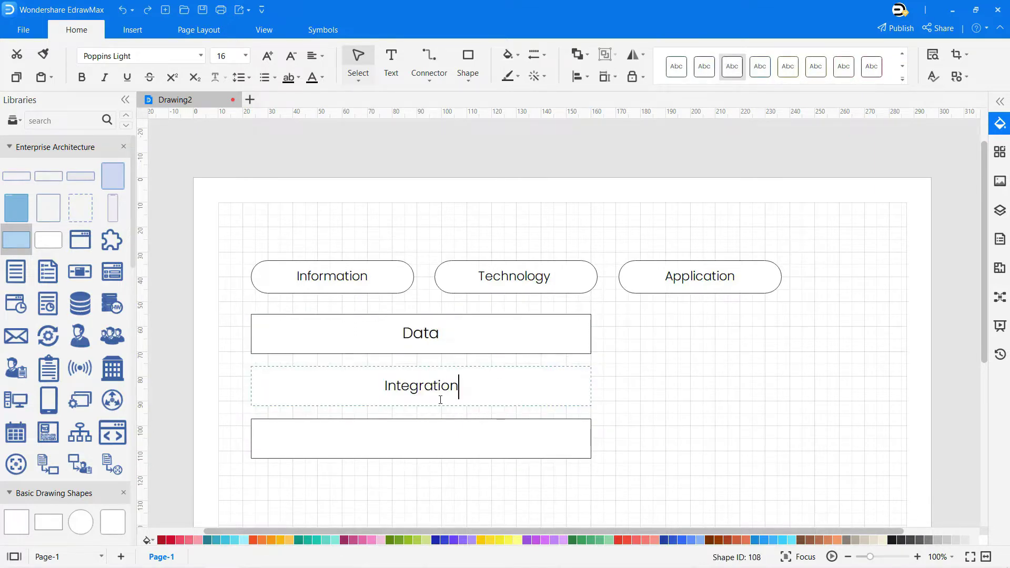
- Label the third wide rectangle Applications and enlarge its text to size 15
{"action": "left_click", "coordinate": [514, 451]}
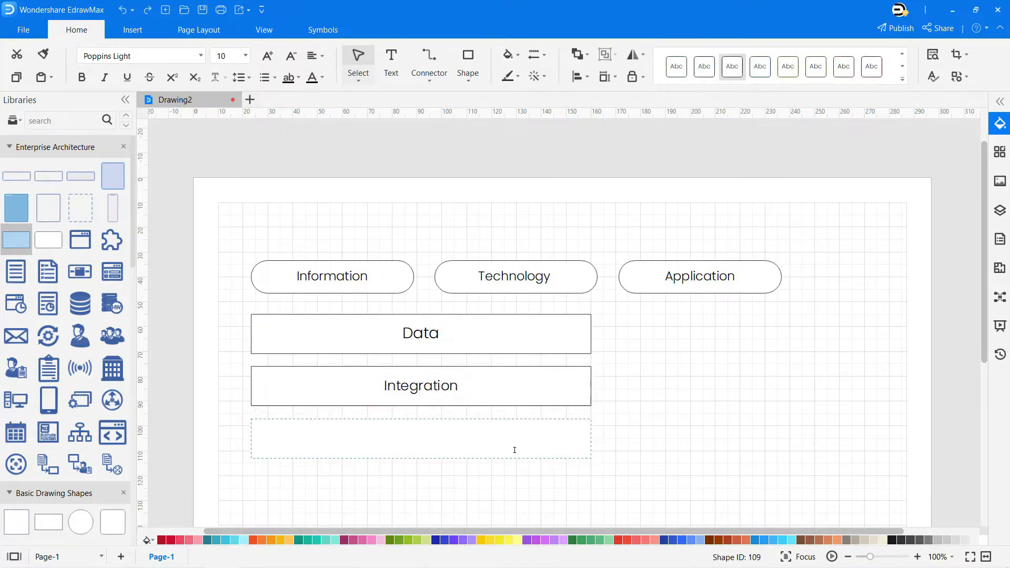
{"action": "left_click_drag", "start_coordinate": [461, 437], "coordinate": [393, 438]}
{"action": "key", "text": "ctrl+shift+."}
{"action": "key", "text": "ctrl+shift+."}
{"action": "key", "text": "ctrl+shift+."}
{"action": "key", "text": "ctrl+shift+."}
{"action": "key", "text": "ctrl+shift+."}
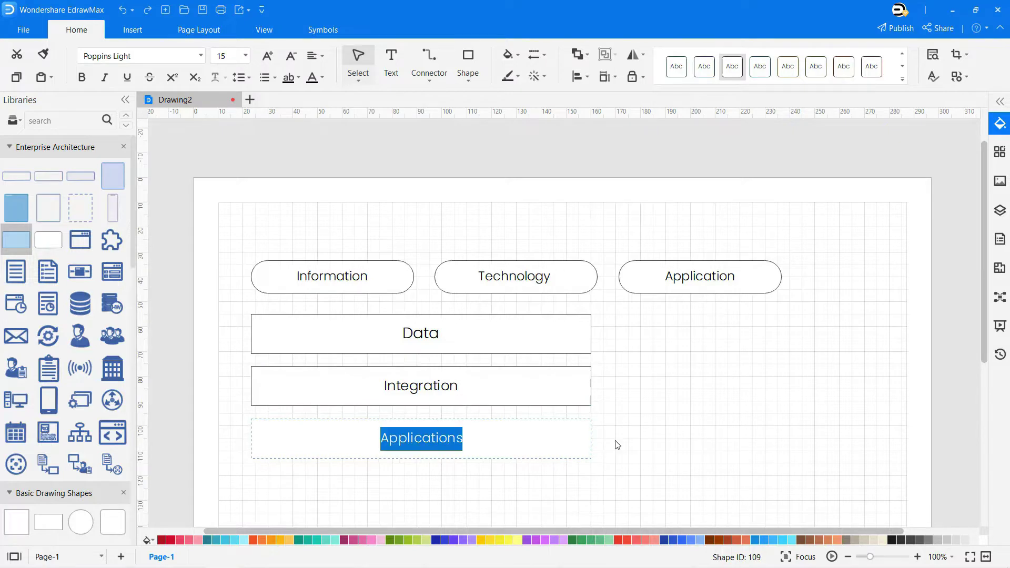
{"action": "left_click", "coordinate": [615, 441]}
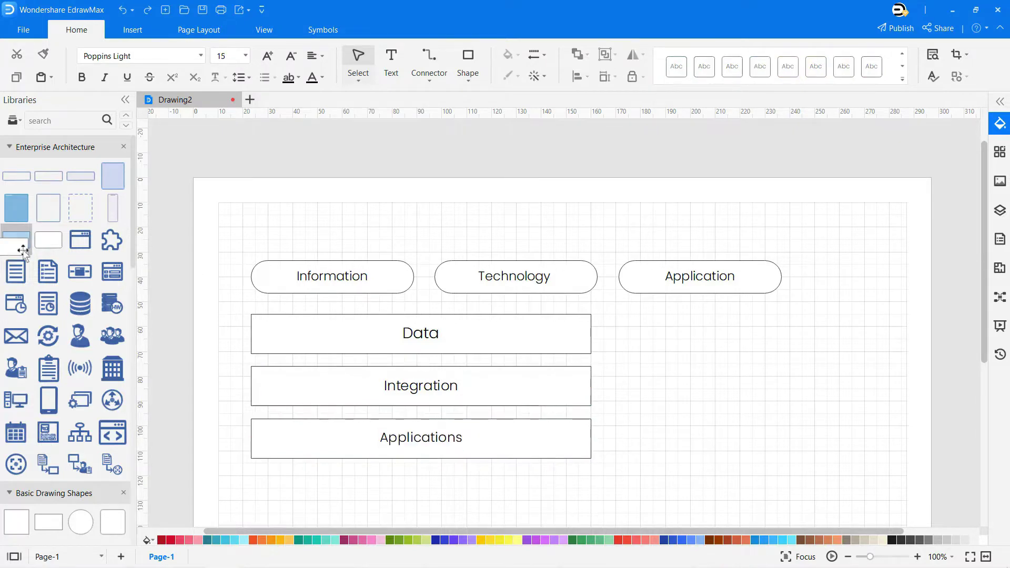
- Place a rectangle as wide as the Application box beneath it and stack two copies alongside Integration and Applications
{"action": "left_click_drag", "start_coordinate": [19, 241], "coordinate": [780, 339]}
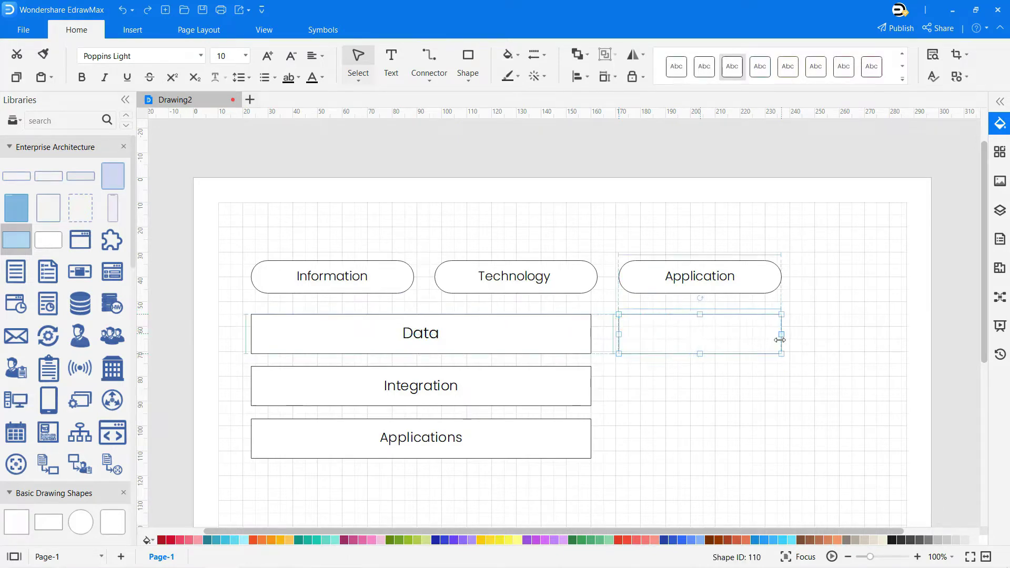
{"action": "key", "text": "ctrl+c"}
{"action": "key", "text": "ctrl+v"}
{"action": "left_click_drag", "start_coordinate": [691, 385], "coordinate": [696, 389]}
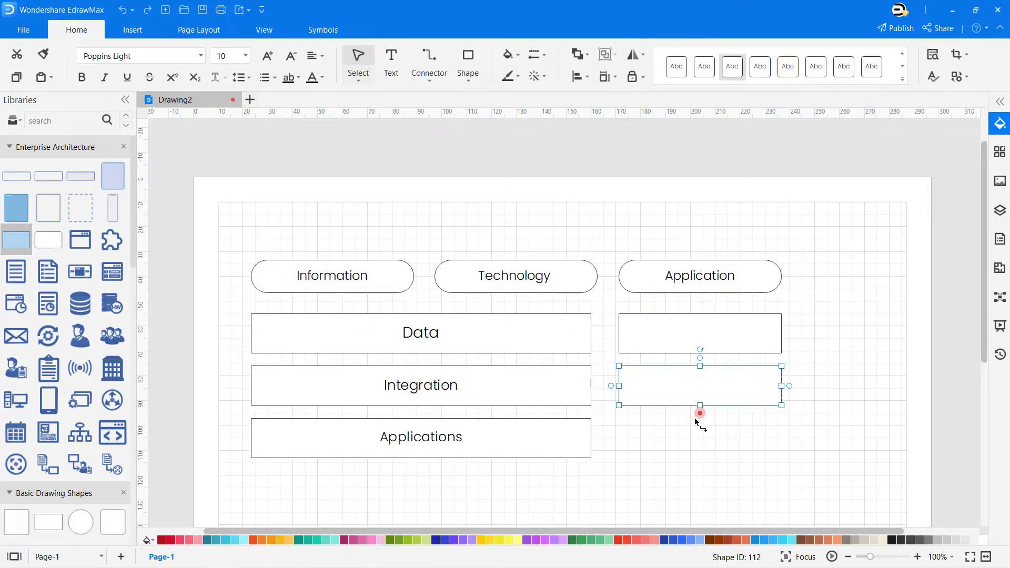
{"action": "left_click", "coordinate": [692, 435]}
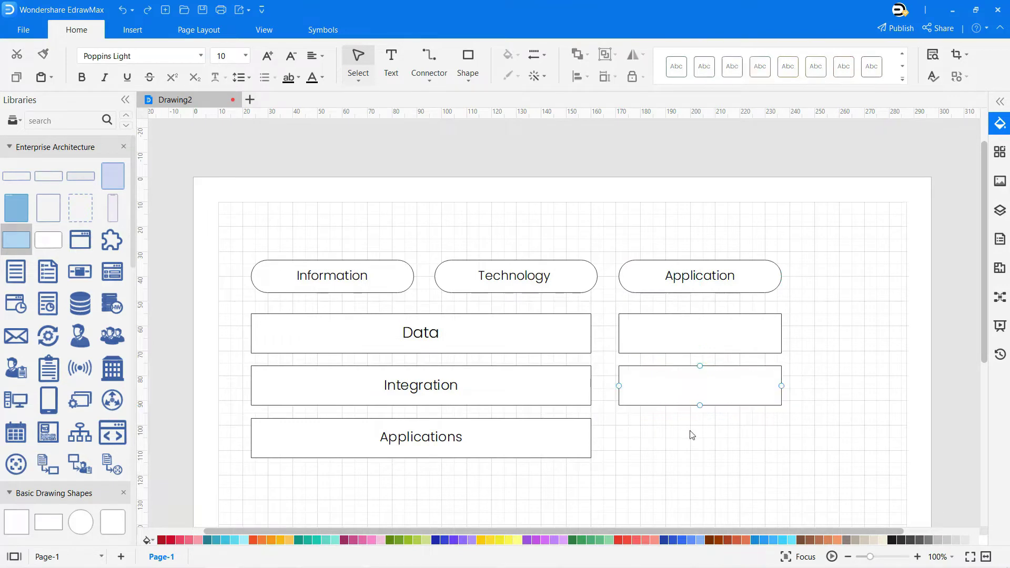
{"action": "key", "text": "ctrl+v"}
{"action": "left_click_drag", "start_coordinate": [684, 428], "coordinate": [691, 430]}
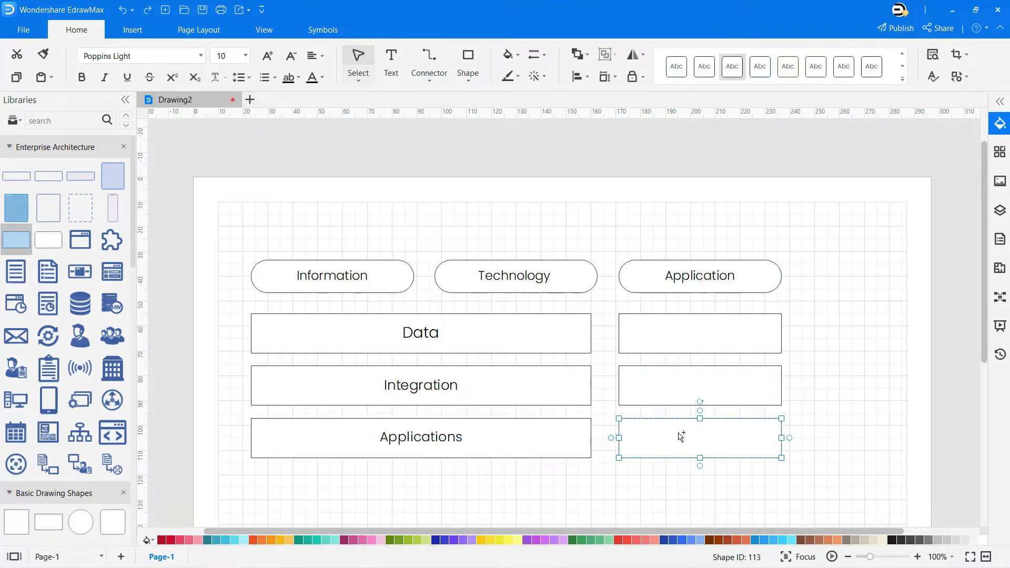
- Label the upper two narrow rectangles Business Application and Public Application with enlarged text
{"action": "double_click", "coordinate": [671, 337]}
{"action": "type", "text": "Business A"}
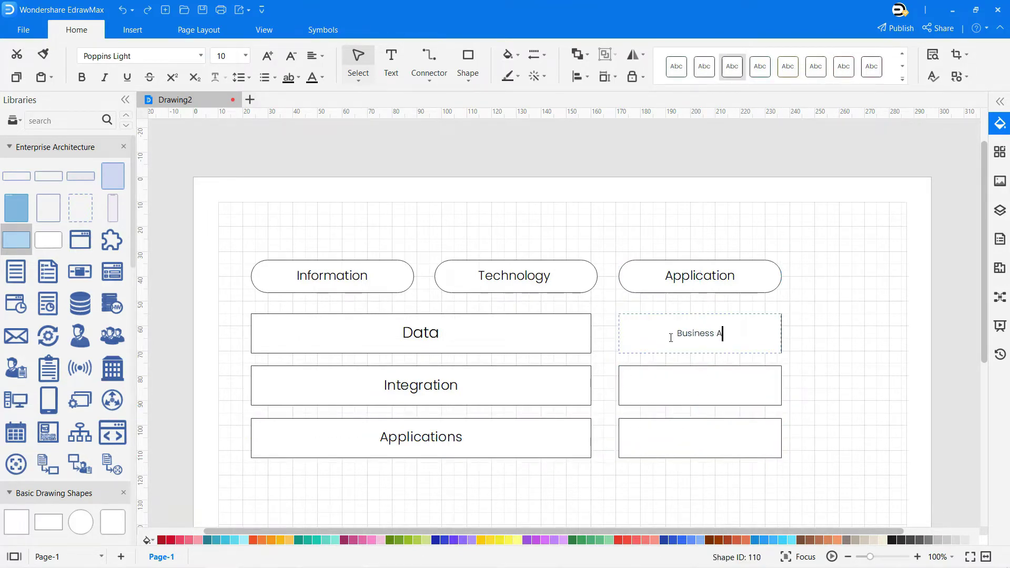
{"action": "type", "text": "pplication"}
{"action": "double_click", "coordinate": [687, 390]}
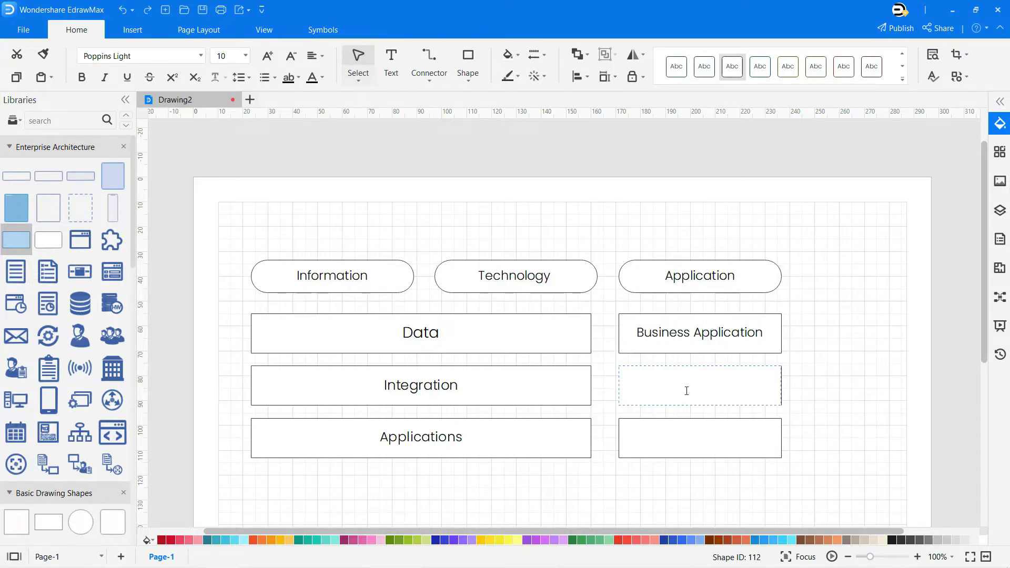
{"action": "type", "text": "Public Application"}
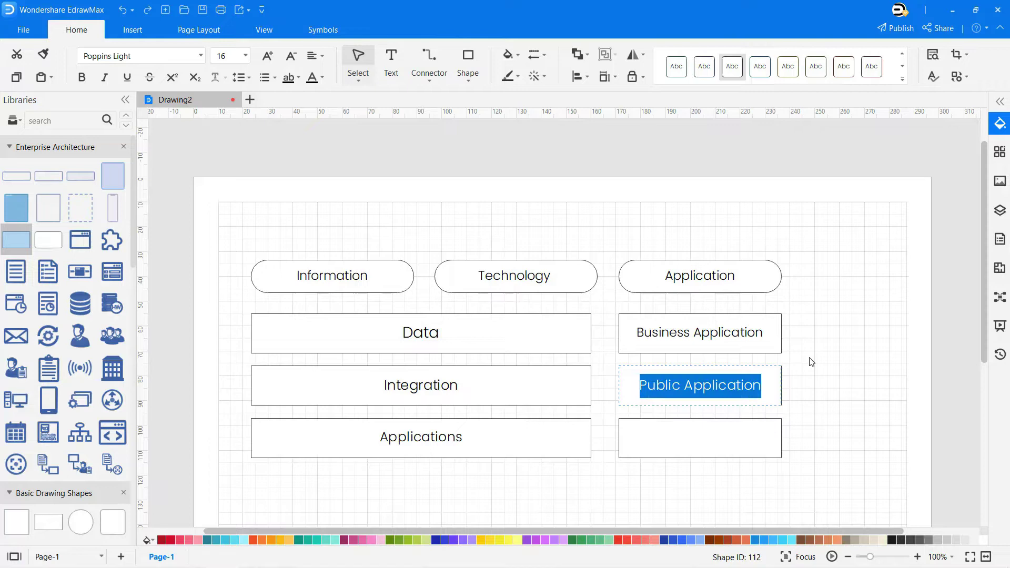
{"action": "left_click", "coordinate": [812, 361]}
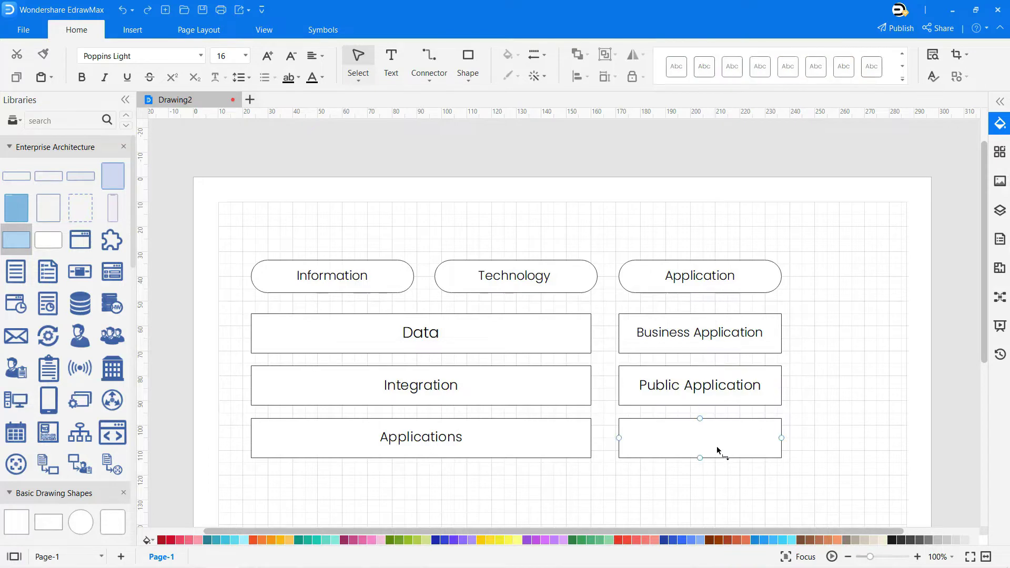
- Label the third narrow rectangle Basis Application and enlarge its text to size 17
{"action": "double_click", "coordinate": [715, 446]}
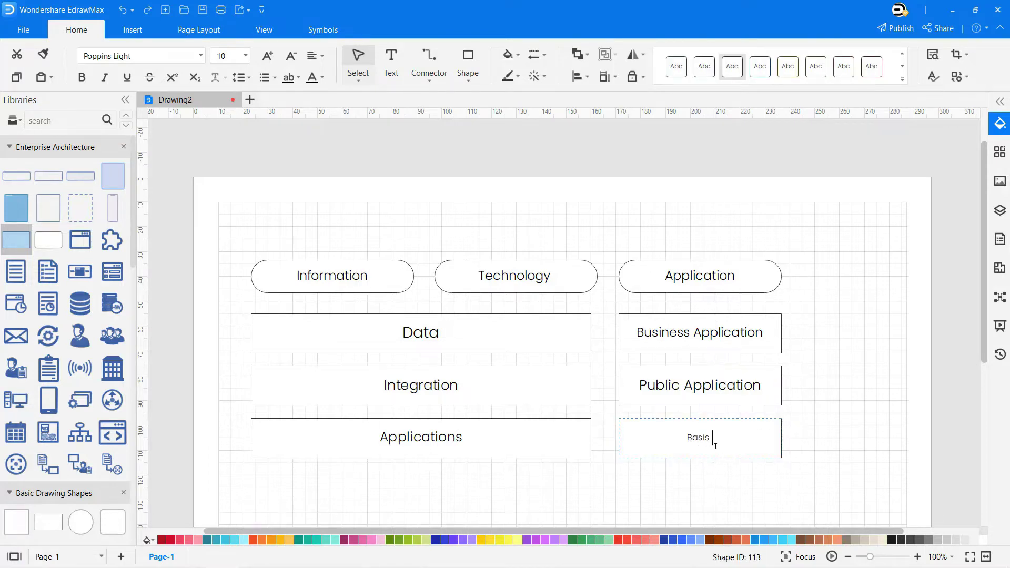
{"action": "type", "text": "Basis Application"}
{"action": "left_click", "coordinate": [829, 362]}
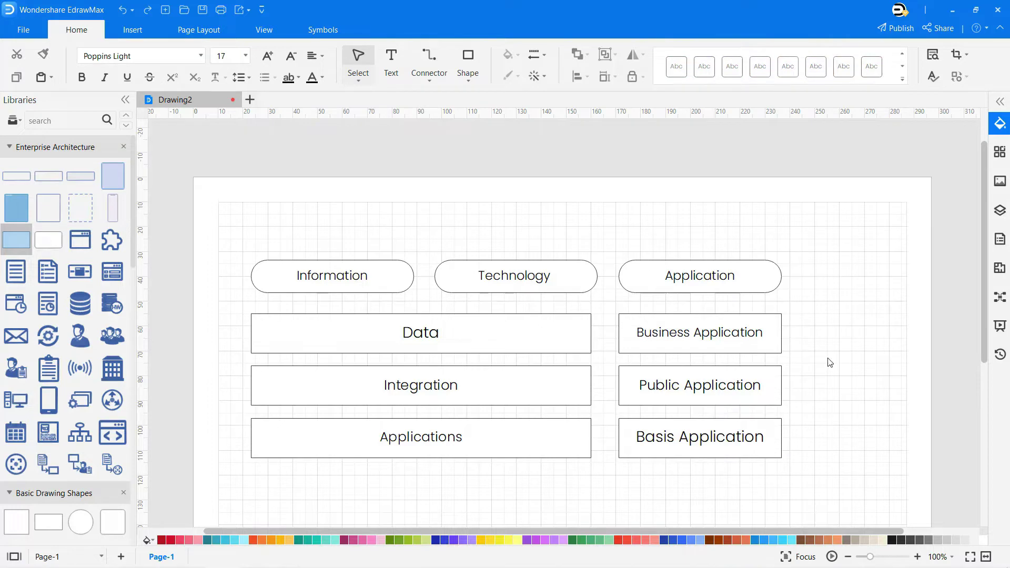
- Add a rounded background rectangle and stretch it to enclose all nine labelled shapes
{"action": "left_click_drag", "start_coordinate": [80, 175], "coordinate": [376, 281]}
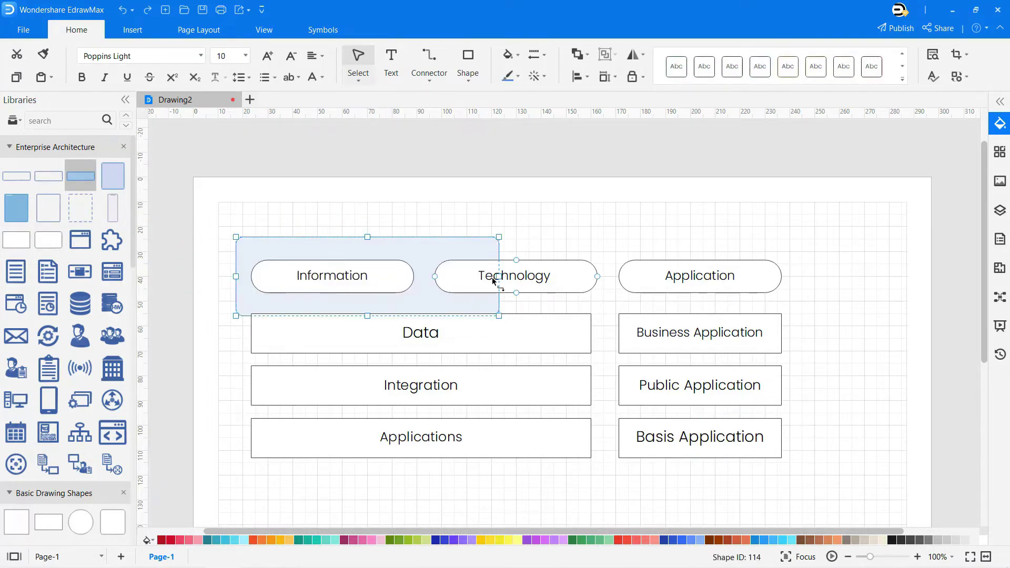
{"action": "left_click_drag", "start_coordinate": [498, 276], "coordinate": [802, 276]}
{"action": "left_click_drag", "start_coordinate": [519, 316], "coordinate": [508, 484]}
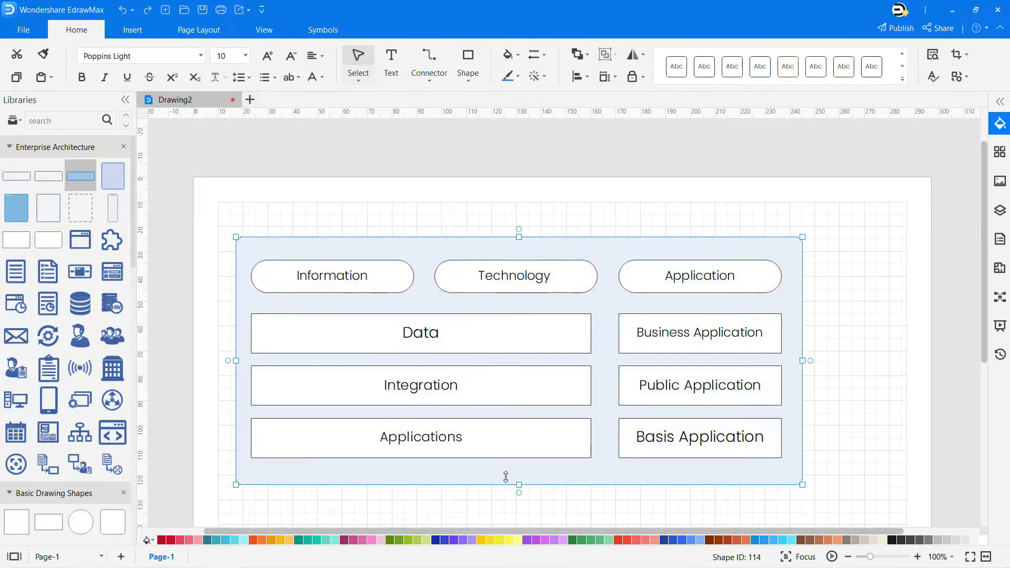
{"action": "key", "text": "Escape"}
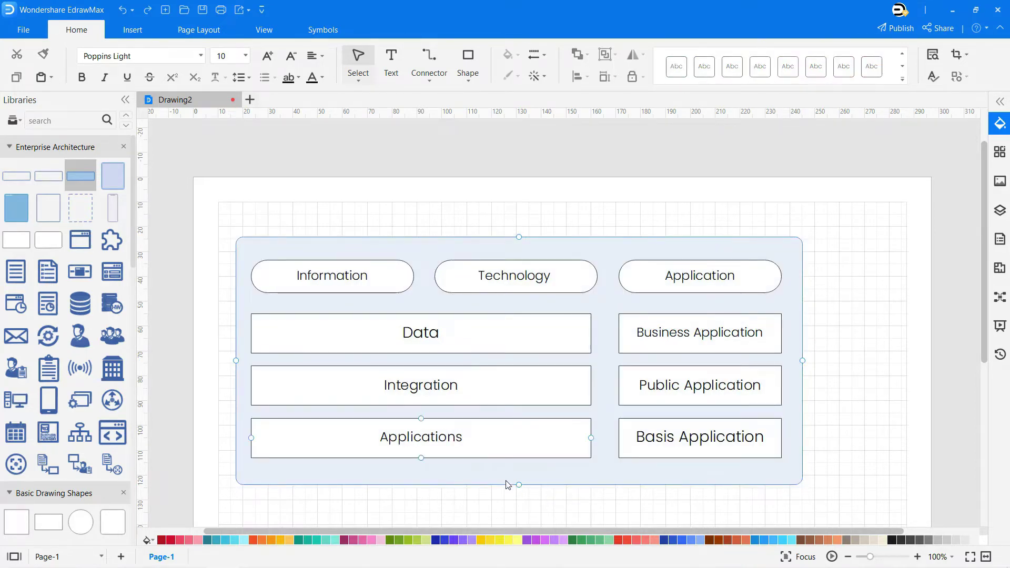
- Fill the rounded background rectangle with gray
{"action": "left_click", "coordinate": [508, 484]}
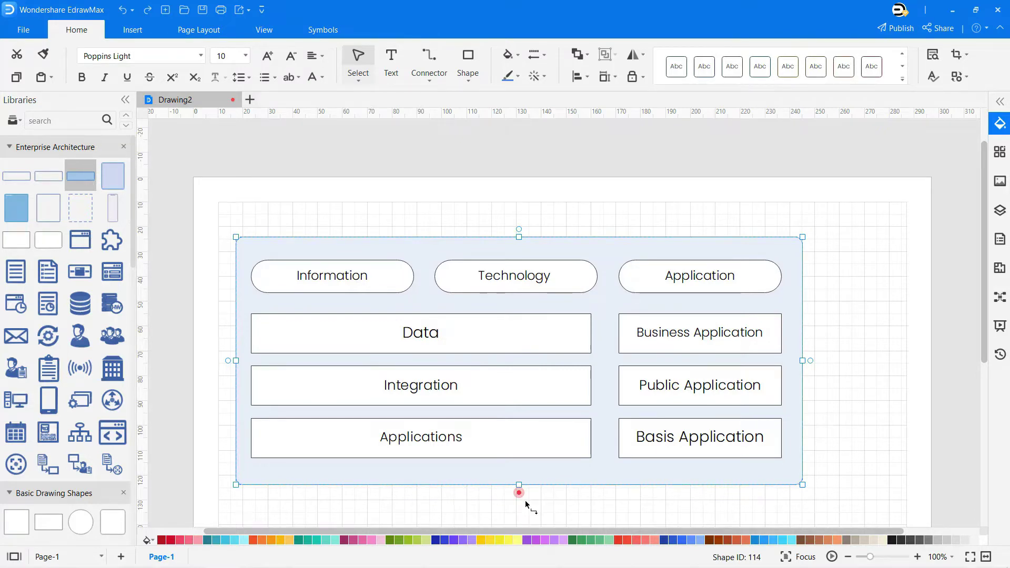
{"action": "left_click", "coordinate": [940, 540]}
{"action": "left_click", "coordinate": [894, 483]}
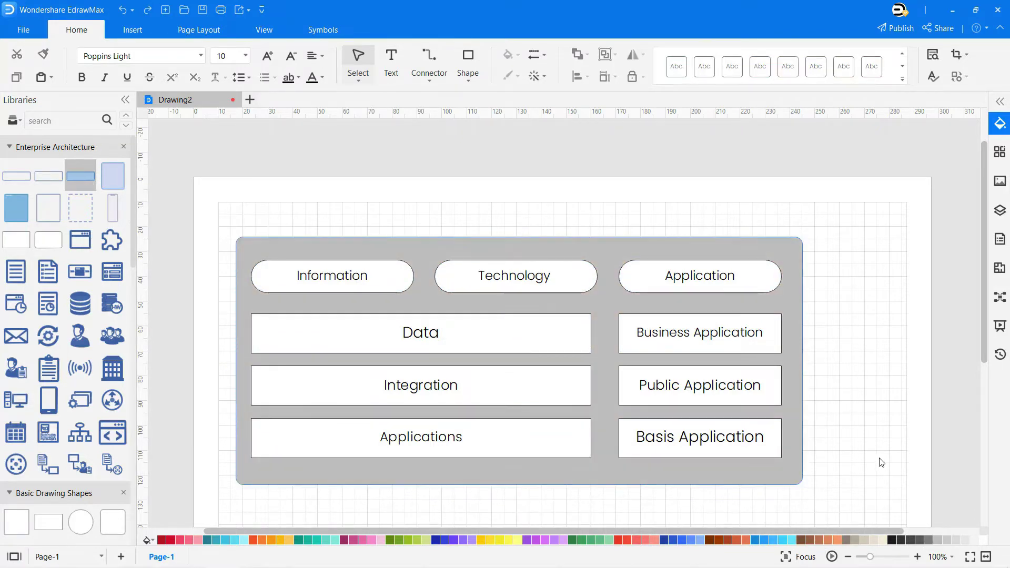
- Place a small rectangle below the gray block, label it Data Technology and enlarge its text to size 14
{"action": "scroll", "coordinate": [881, 465], "scroll_direction": "down", "scroll_amount": 3}
{"action": "left_click_drag", "start_coordinate": [15, 240], "coordinate": [404, 459]}
{"action": "left_click_drag", "start_coordinate": [342, 459], "coordinate": [318, 459]}
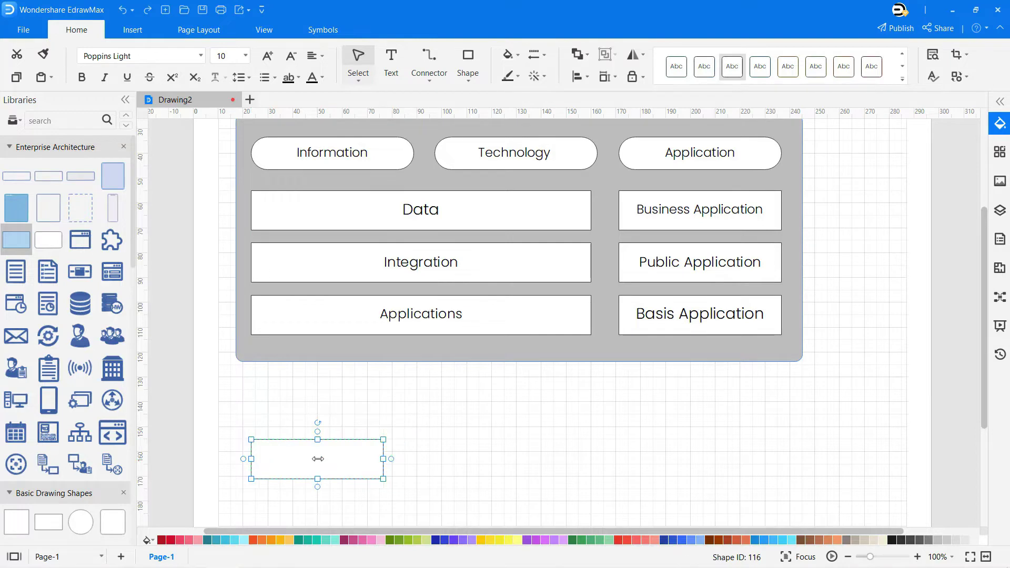
{"action": "double_click", "coordinate": [318, 458]}
{"action": "type", "text": "Data Technology"}
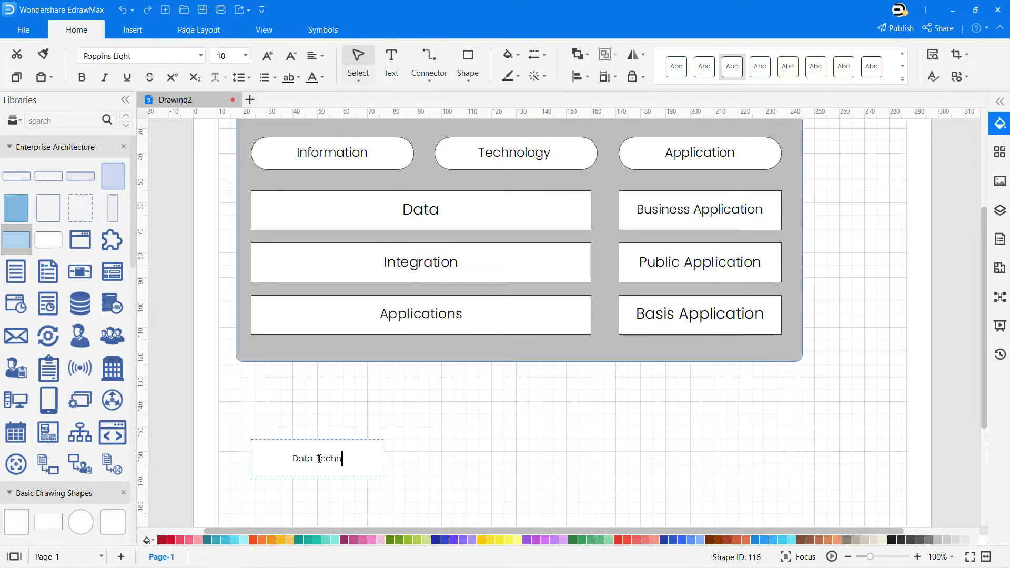
{"action": "key", "text": "ctrl+a"}
{"action": "left_click", "coordinate": [268, 56]}
{"action": "left_click", "coordinate": [268, 55]}
{"action": "left_click", "coordinate": [267, 56]}
{"action": "left_click", "coordinate": [267, 56]}
{"action": "left_click", "coordinate": [468, 450]}
- Stack three blank rectangles of the same size in a column beneath Data Technology
{"action": "scroll", "coordinate": [470, 453], "scroll_direction": "down", "scroll_amount": 3}
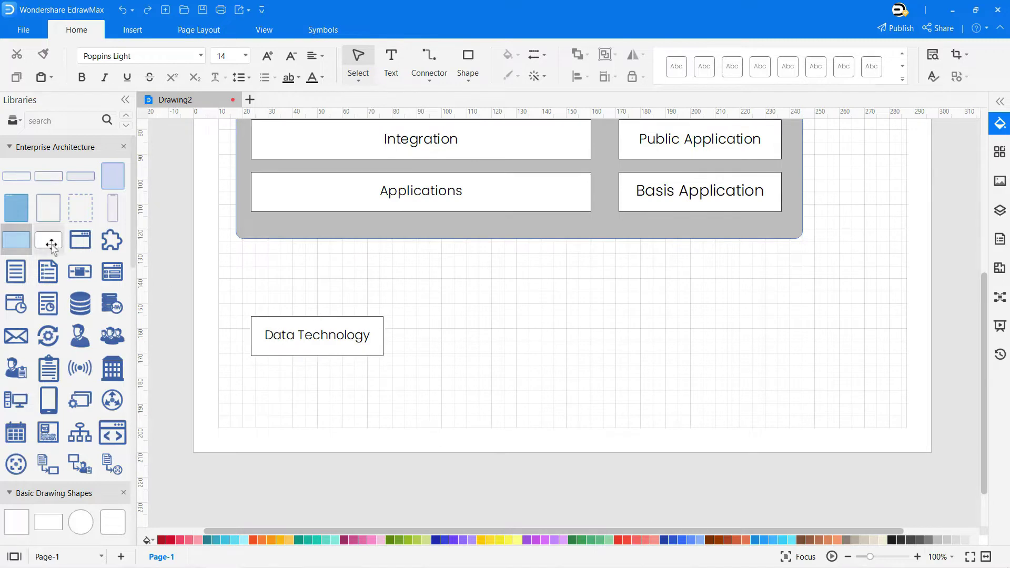
{"action": "left_click_drag", "start_coordinate": [48, 240], "coordinate": [283, 437]}
{"action": "left_click", "coordinate": [359, 382]}
{"action": "key", "text": "ctrl+c"}
{"action": "left_click", "coordinate": [424, 375]}
{"action": "key", "text": "ctrl+v"}
{"action": "key", "text": "ctrl+v"}
{"action": "left_click_drag", "start_coordinate": [429, 424], "coordinate": [317, 489]}
{"action": "left_click", "coordinate": [323, 462]}
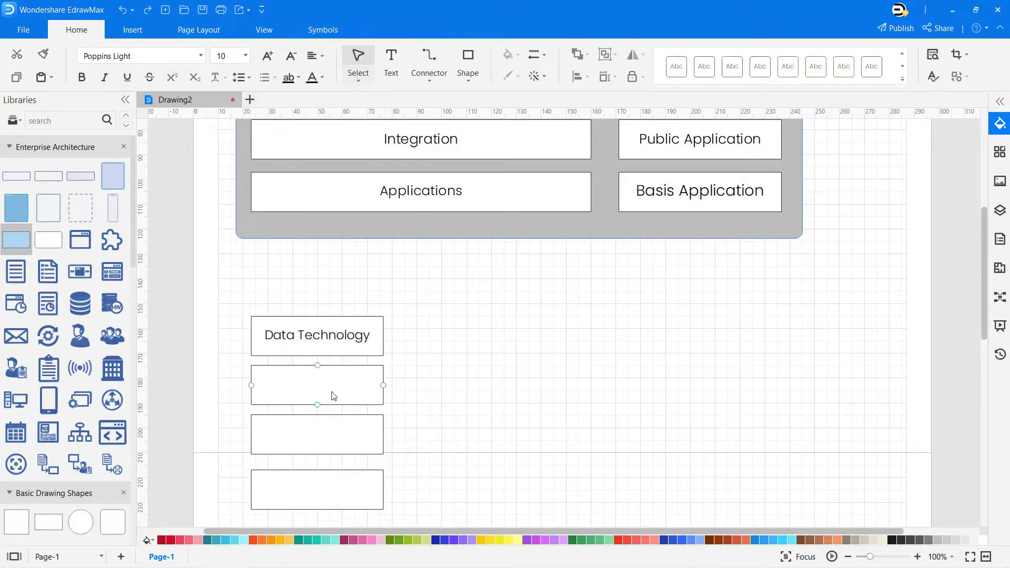
- Label the box below Data Technology as Application Technology and enlarge its text to size 13
{"action": "double_click", "coordinate": [329, 391]}
{"action": "type", "text": "Application Technology"}
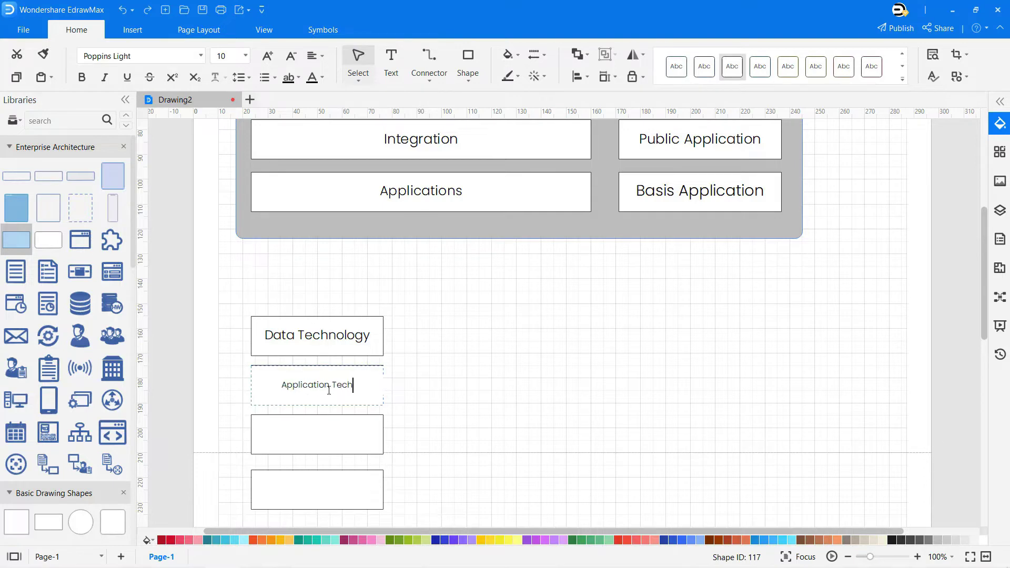
{"action": "key", "text": "ctrl+a"}
{"action": "left_click", "coordinate": [267, 57]}
{"action": "left_click", "coordinate": [268, 56]}
{"action": "left_click", "coordinate": [268, 56]}
{"action": "left_click", "coordinate": [268, 56]}
{"action": "left_click", "coordinate": [291, 58]}
{"action": "left_click", "coordinate": [361, 412]}
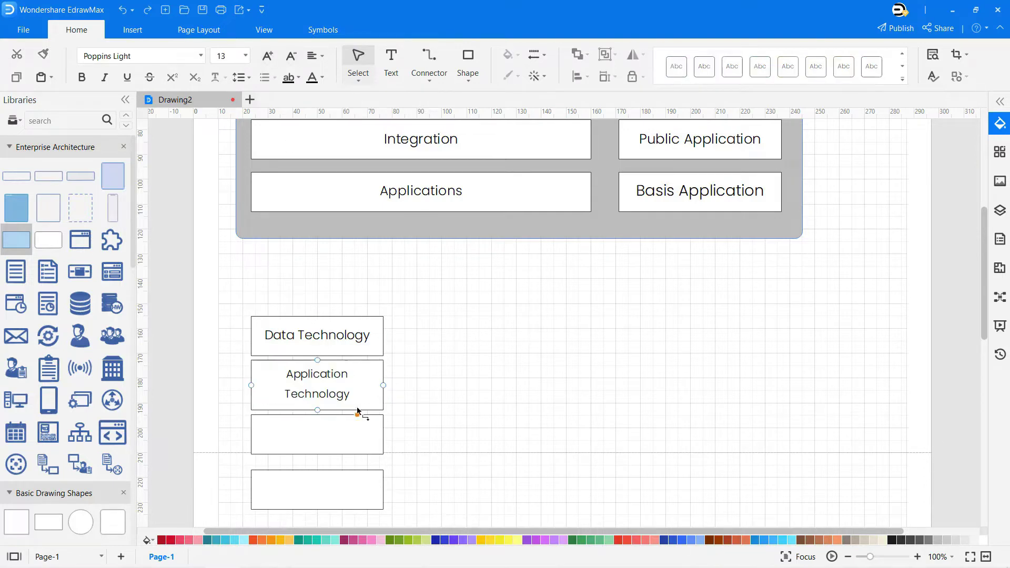
- Label the box below Application Technology as Integration Technology and enlarge its text to size 13
{"action": "double_click", "coordinate": [345, 429]}
{"action": "type", "text": "Integration"}
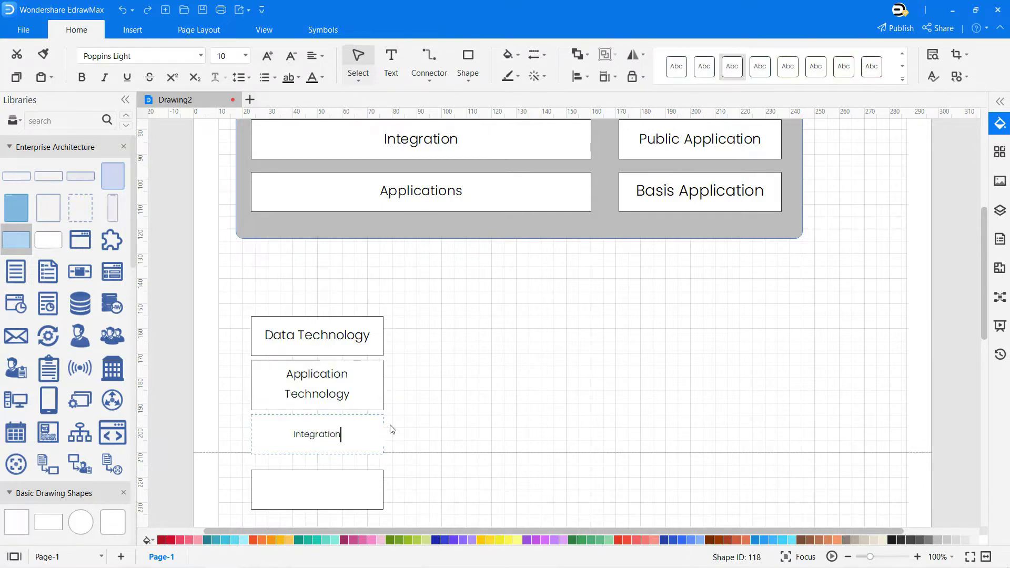
{"action": "type", "text": " Technology"}
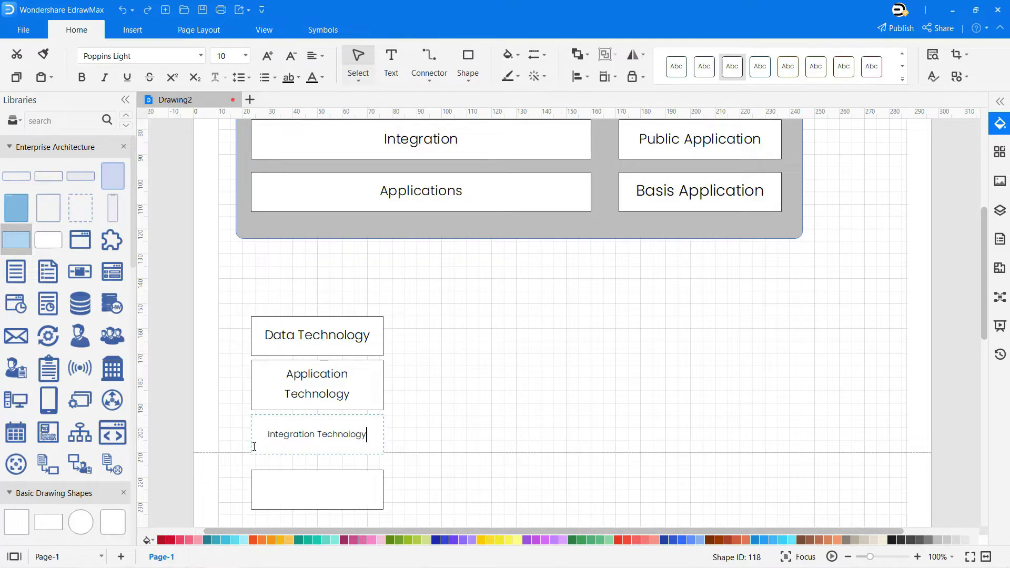
{"action": "key", "text": "ctrl+a"}
{"action": "left_click", "coordinate": [269, 55]}
{"action": "left_click", "coordinate": [269, 55]}
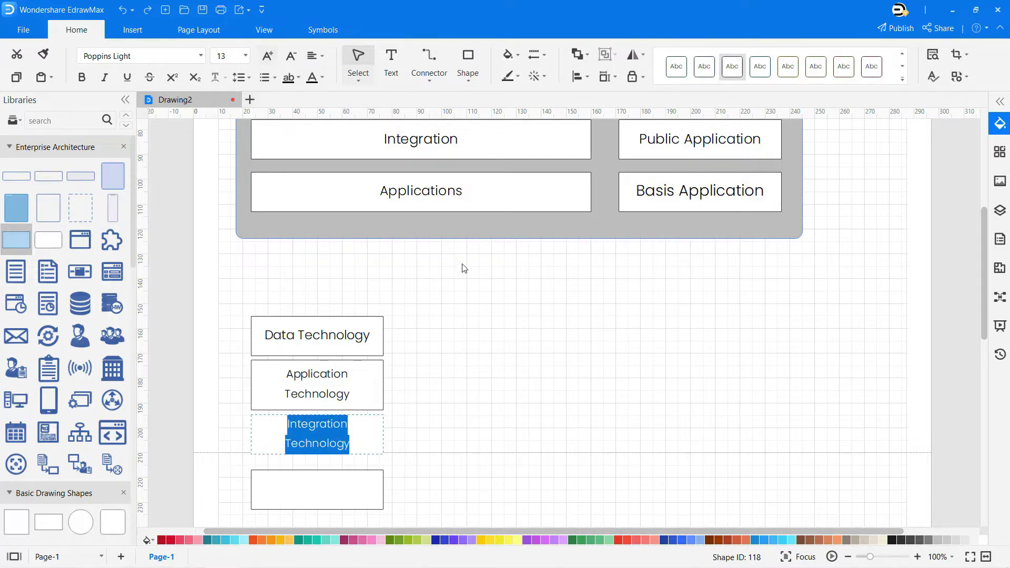
{"action": "left_click", "coordinate": [462, 267]}
- Label the last box in the technology column as Others and enlarge its text to size 14
{"action": "double_click", "coordinate": [332, 493]}
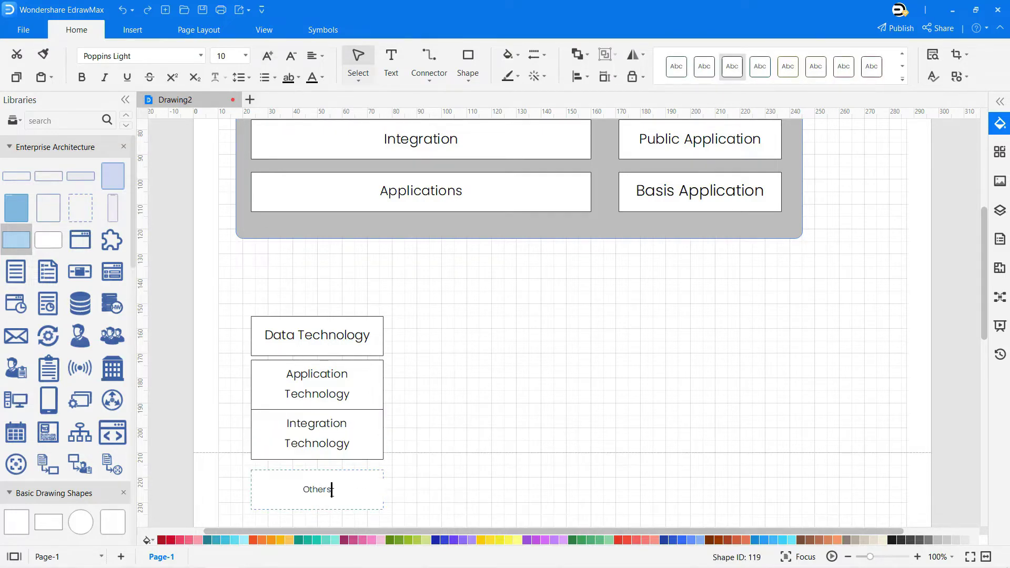
{"action": "type", "text": "Others"}
{"action": "key", "text": "ctrl+a"}
{"action": "left_click", "coordinate": [268, 56]}
{"action": "left_click", "coordinate": [269, 56]}
{"action": "left_click", "coordinate": [545, 367]}
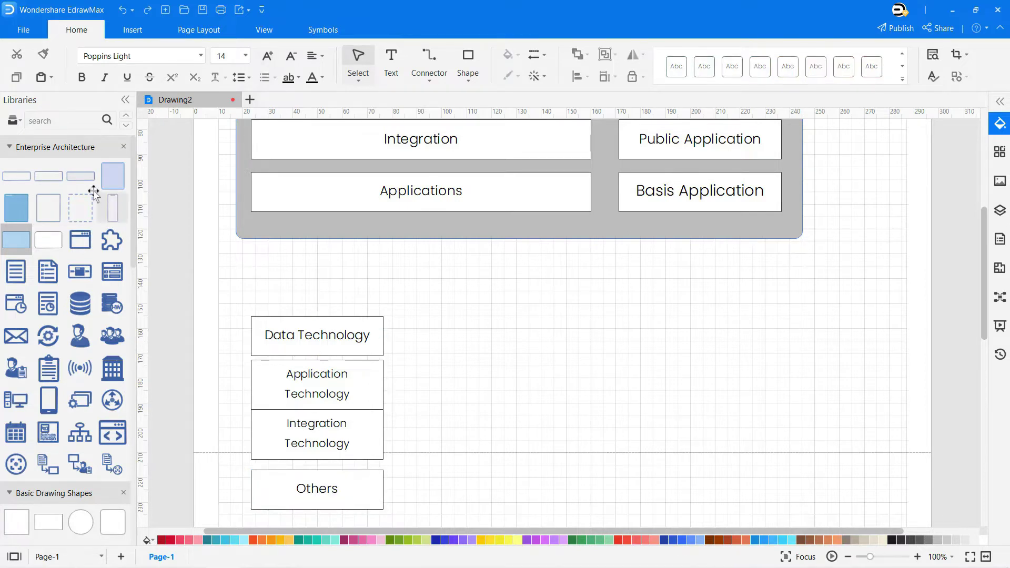
- Add a rounded background rectangle fitted around the four technology boxes and nudge Integration Technology down to even out the spacing
{"action": "left_click_drag", "start_coordinate": [81, 177], "coordinate": [384, 343]}
{"action": "left_click_drag", "start_coordinate": [500, 342], "coordinate": [395, 342]}
{"action": "left_click_drag", "start_coordinate": [316, 382], "coordinate": [317, 482]}
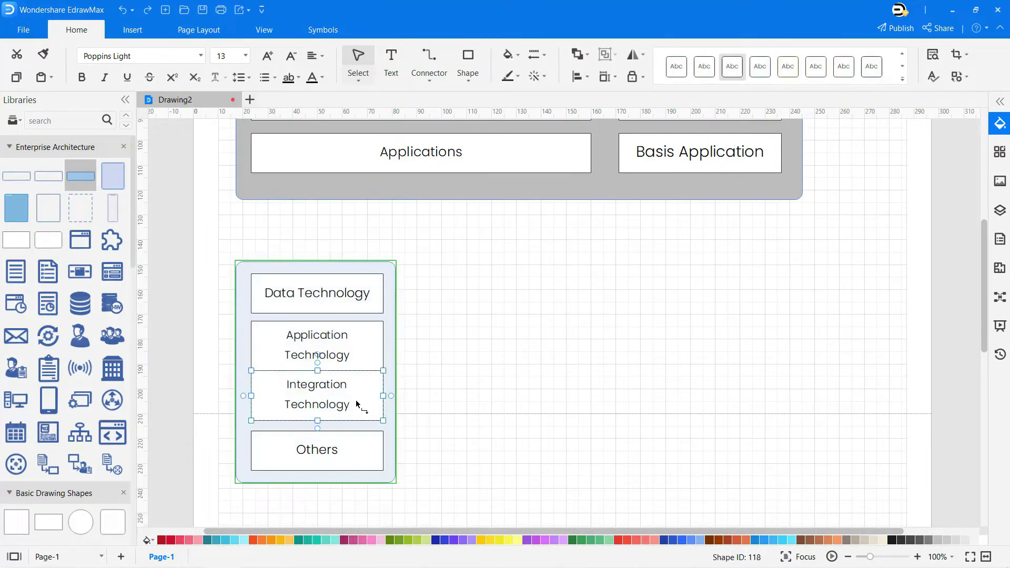
{"action": "left_click_drag", "start_coordinate": [361, 406], "coordinate": [359, 412]}
- Place a white rectangle beside the technology block, level with Data Technology, label it Security and enlarge its text
{"action": "left_click_drag", "start_coordinate": [16, 239], "coordinate": [603, 294]}
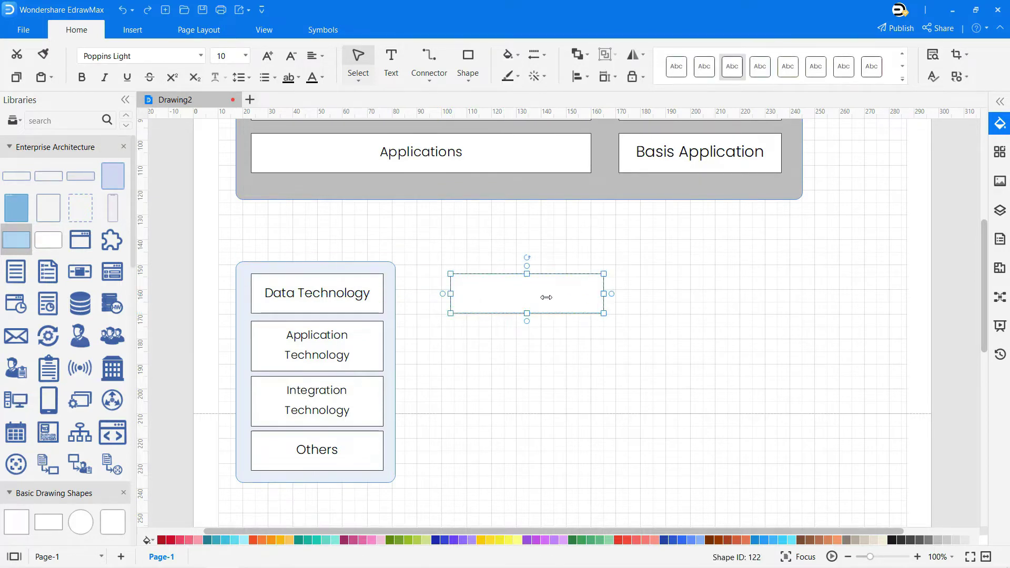
{"action": "double_click", "coordinate": [542, 294]}
{"action": "key", "text": "ctrl+a"}
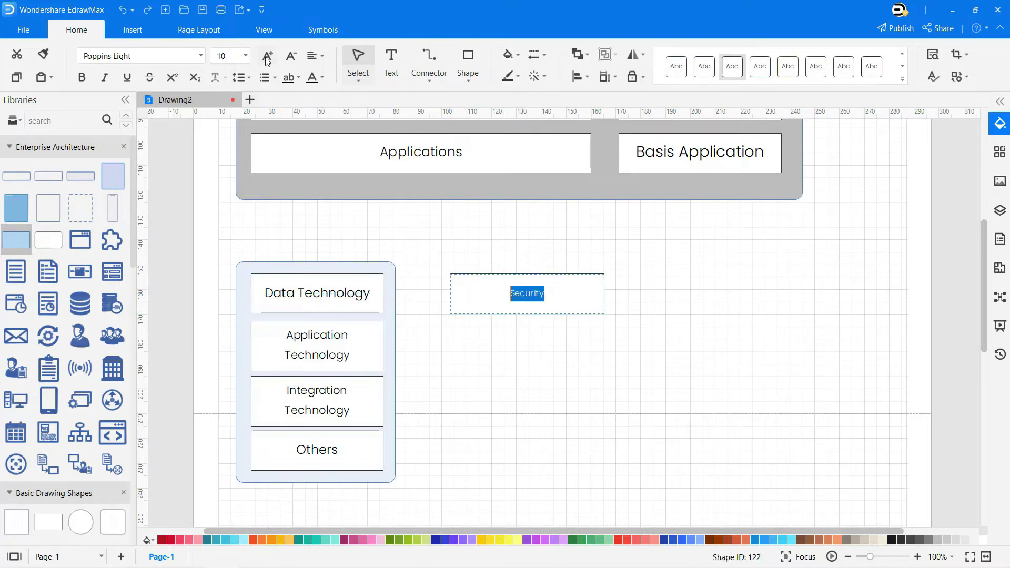
{"action": "left_click", "coordinate": [266, 58]}
{"action": "left_click", "coordinate": [266, 57]}
{"action": "left_click", "coordinate": [266, 58]}
{"action": "left_click", "coordinate": [266, 58]}
{"action": "left_click", "coordinate": [626, 397]}
- Stack three blank rectangles as wide as the Security box in a column beneath it
{"action": "left_click_drag", "start_coordinate": [15, 239], "coordinate": [481, 346]}
{"action": "left_click_drag", "start_coordinate": [519, 346], "coordinate": [603, 345]}
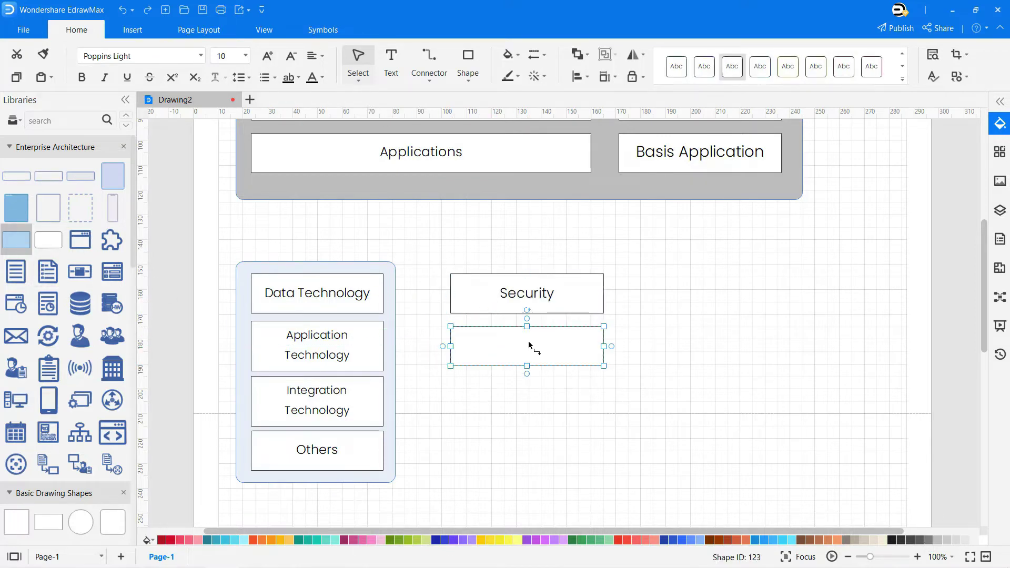
{"action": "key", "text": "ctrl+c"}
{"action": "key", "text": "ctrl+v"}
{"action": "left_click_drag", "start_coordinate": [537, 413], "coordinate": [519, 394]}
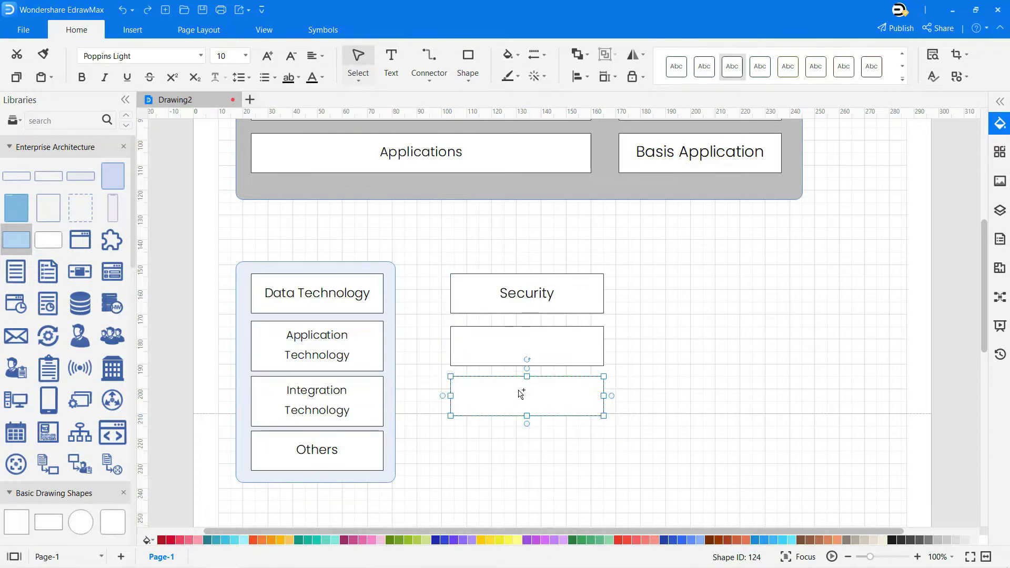
{"action": "left_click", "coordinate": [677, 369]}
{"action": "key", "text": "ctrl+v"}
{"action": "left_click_drag", "start_coordinate": [675, 369], "coordinate": [486, 450]}
- Label the box below Security as Platforms and enlarge its text to size 15
{"action": "double_click", "coordinate": [532, 356]}
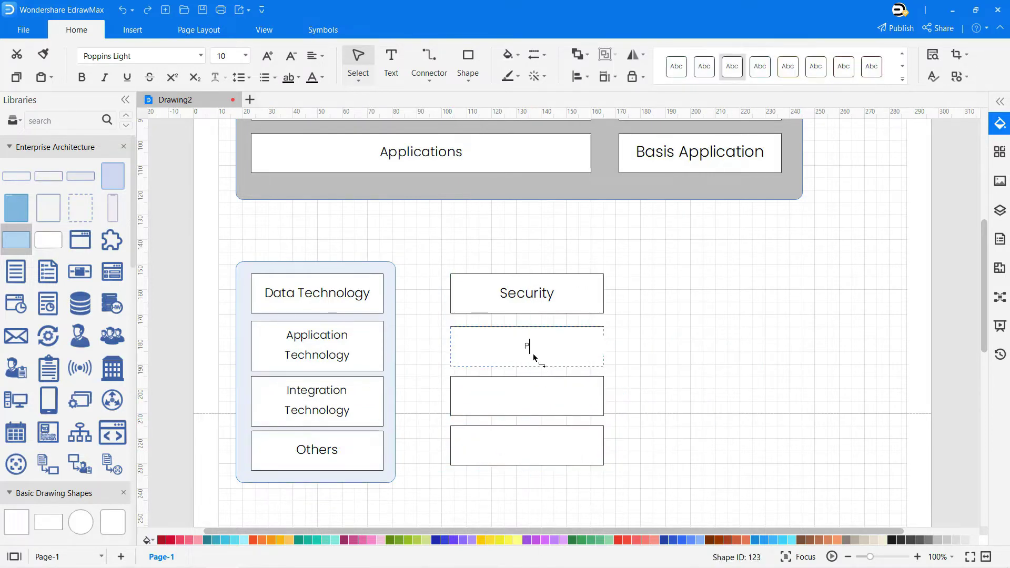
{"action": "key", "text": "ctrl+a"}
{"action": "left_click", "coordinate": [268, 55]}
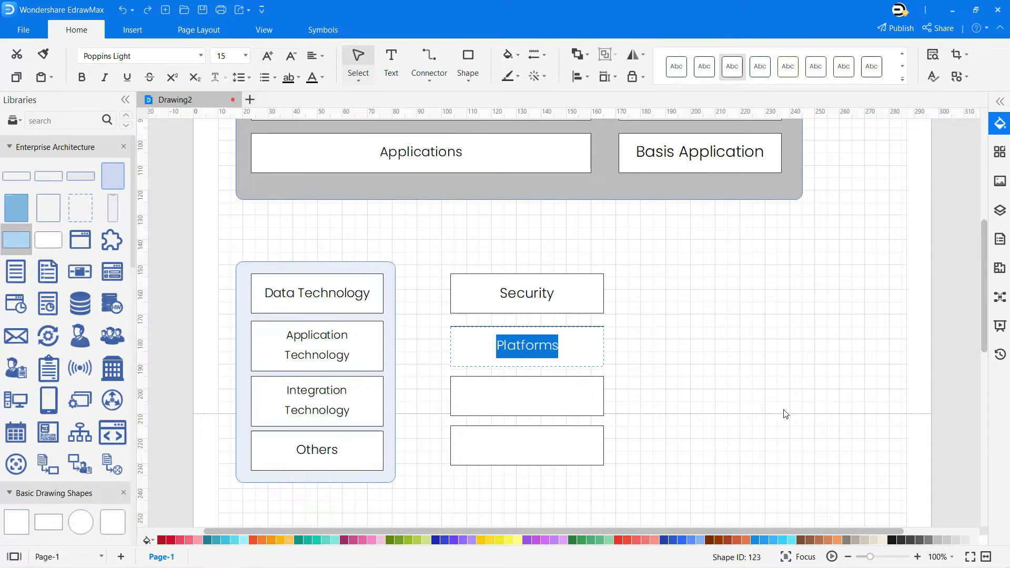
{"action": "left_click", "coordinate": [543, 399]}
- Label the box below Platforms as Network and enlarge its text to size 16
{"action": "double_click", "coordinate": [593, 409]}
{"action": "type", "text": "Network"}
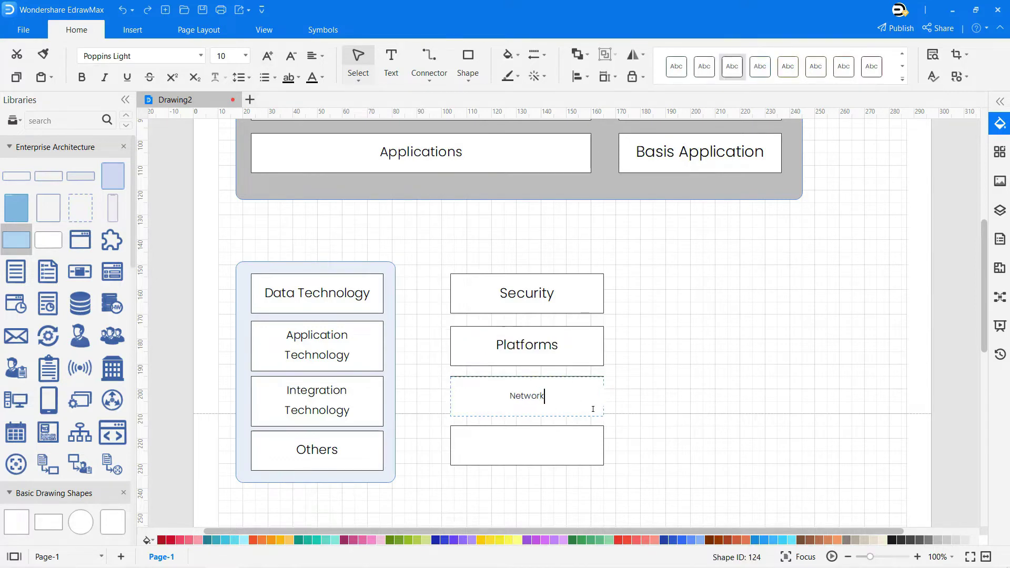
{"action": "key", "text": "ctrl+a"}
{"action": "left_click", "coordinate": [267, 56]}
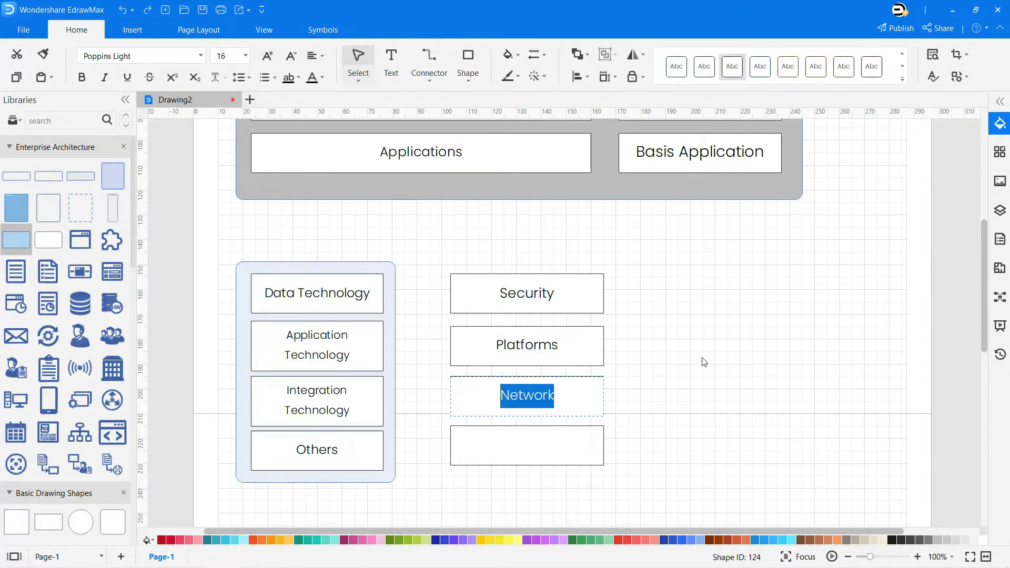
- Label the box below Network as Collaboration and enlarge its text to size 16
{"action": "double_click", "coordinate": [579, 447]}
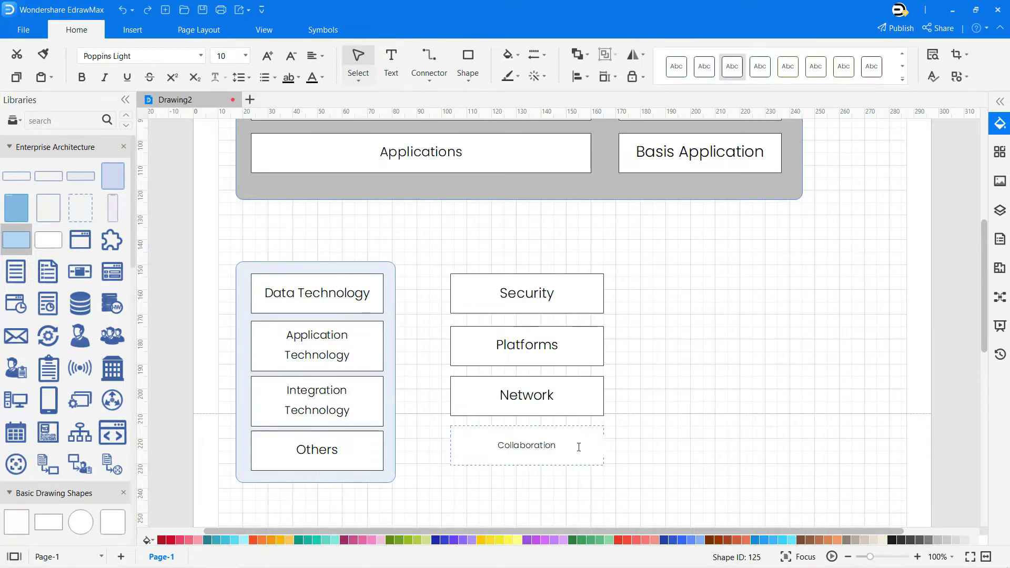
{"action": "type", "text": "Collaboration"}
{"action": "key", "text": "ctrl+a"}
{"action": "left_click", "coordinate": [268, 56]}
{"action": "left_click", "coordinate": [688, 368]}
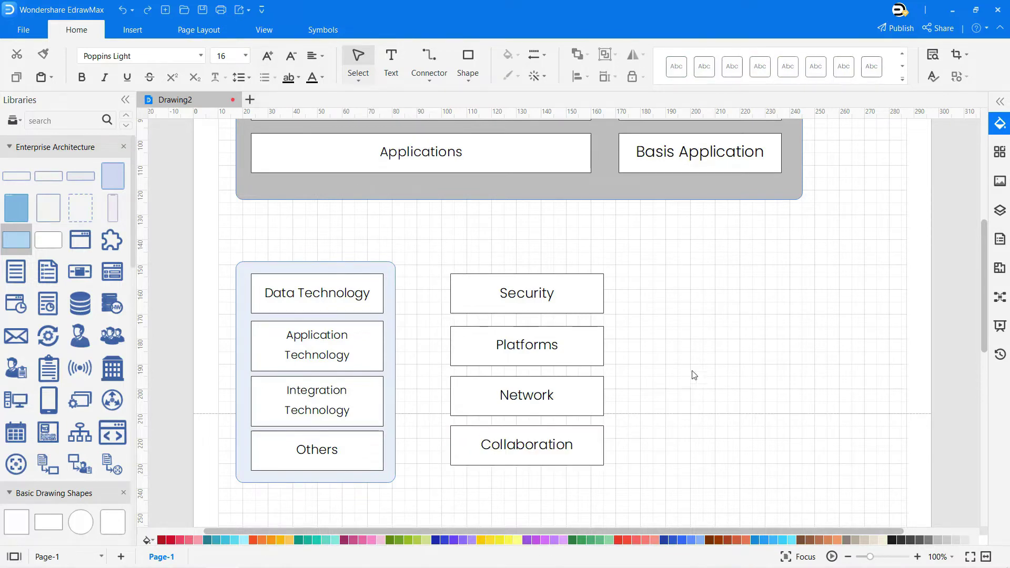
- Add a rounded background rectangle and resize it to enclose the four boxes from Security to Collaboration
{"action": "left_click_drag", "start_coordinate": [81, 175], "coordinate": [547, 300]}
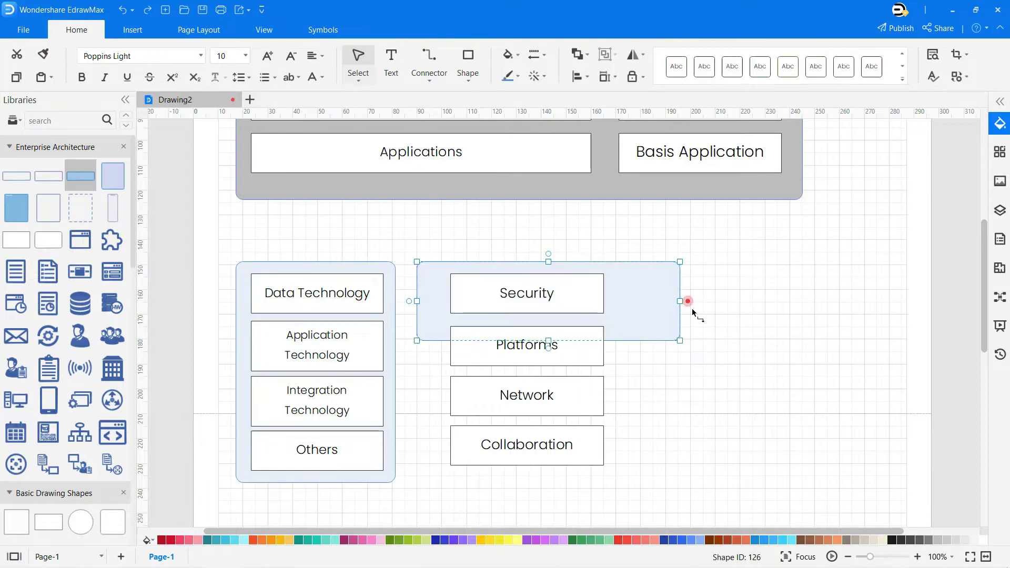
{"action": "left_click_drag", "start_coordinate": [680, 301], "coordinate": [626, 298]}
{"action": "left_click_drag", "start_coordinate": [417, 301], "coordinate": [430, 301]}
{"action": "left_click_drag", "start_coordinate": [522, 341], "coordinate": [535, 484]}
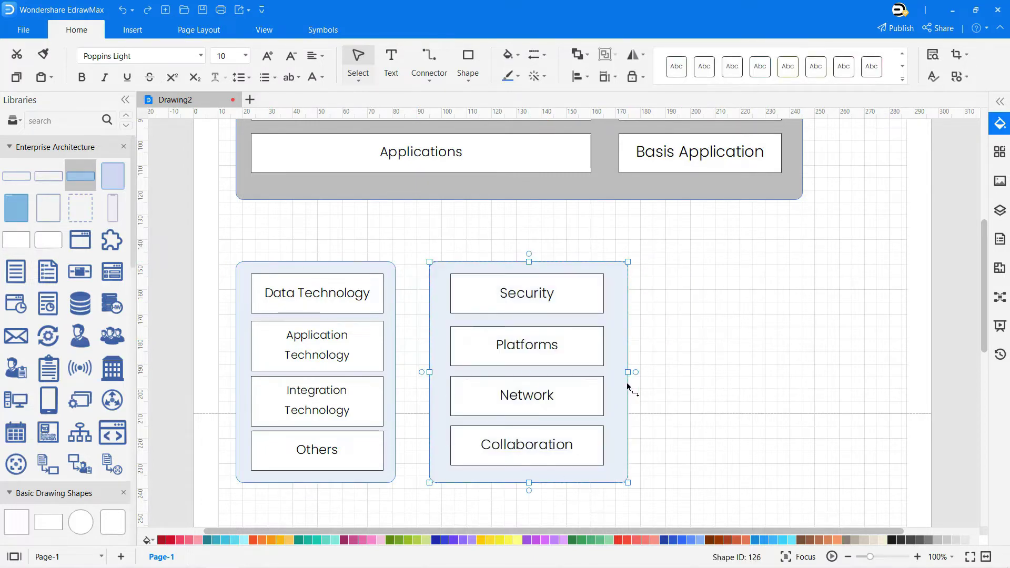
{"action": "left_click", "coordinate": [692, 359]}
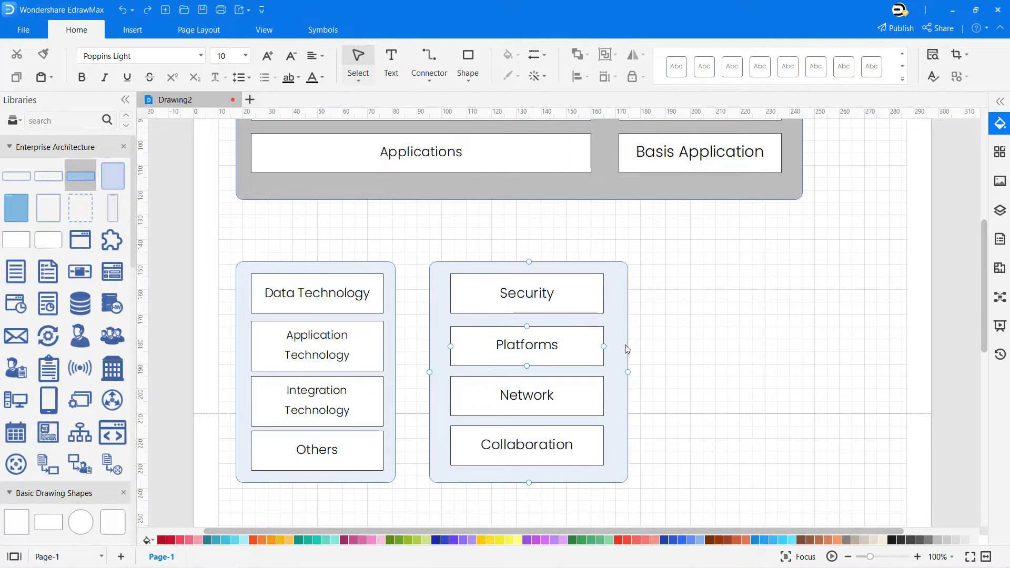
- Place a blank rectangle beside the Security block and a second one of equal width directly beneath it
{"action": "left_click_drag", "start_coordinate": [16, 240], "coordinate": [689, 289]}
{"action": "left_click_drag", "start_coordinate": [724, 294], "coordinate": [796, 291]}
{"action": "key", "text": "ctrl+v"}
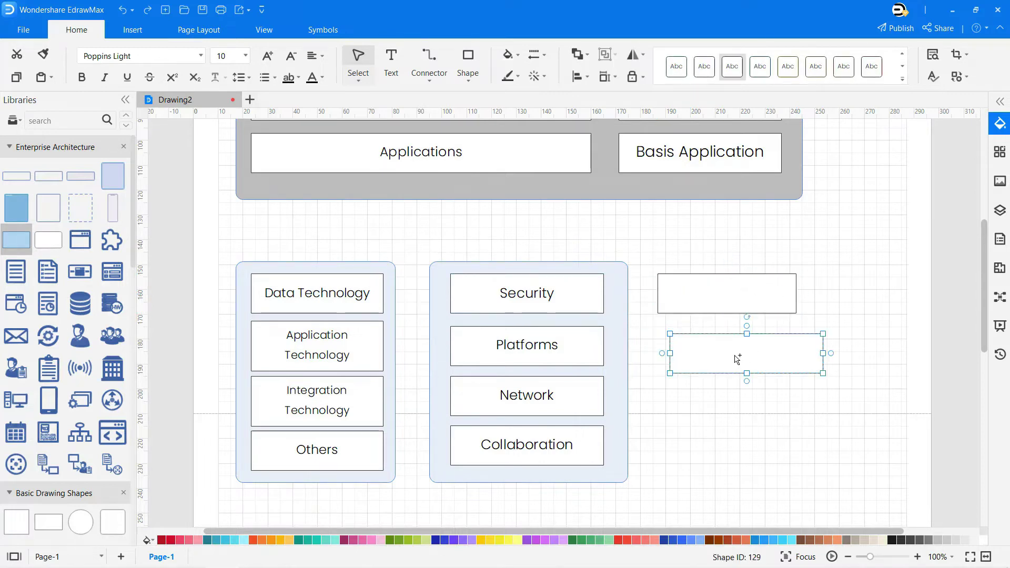
{"action": "left_click_drag", "start_coordinate": [734, 355], "coordinate": [722, 352]}
{"action": "left_click_drag", "start_coordinate": [810, 352], "coordinate": [797, 351]}
{"action": "left_click", "coordinate": [811, 412]}
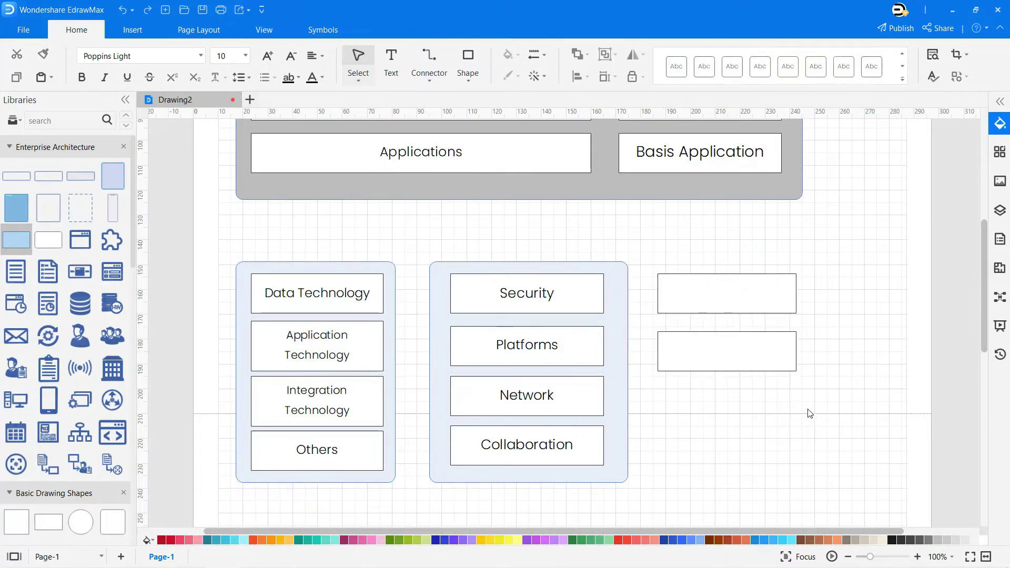
- Add two more blank rectangles of matching width to complete the four-box third column
{"action": "key", "text": "ctrl+v"}
{"action": "left_click_drag", "start_coordinate": [738, 407], "coordinate": [661, 397]}
{"action": "left_click_drag", "start_coordinate": [811, 401], "coordinate": [695, 461]}
{"action": "left_click", "coordinate": [845, 379]}
{"action": "key", "text": "ctrl+v"}
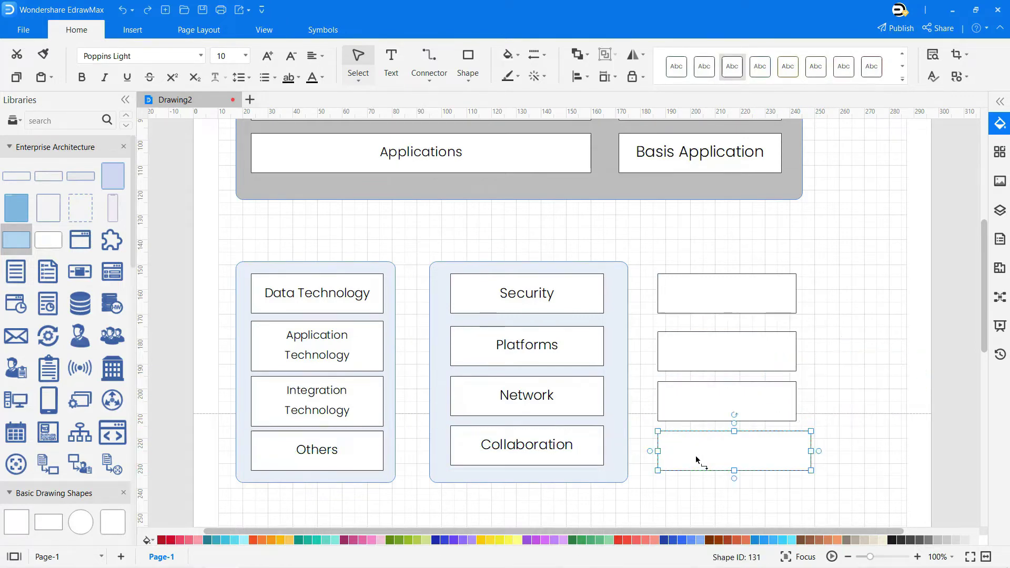
{"action": "left_click_drag", "start_coordinate": [805, 454], "coordinate": [788, 454]}
{"action": "left_click", "coordinate": [778, 311]}
- Label the first box of the third column QA/Finance/HR/Web and enlarge its text
{"action": "double_click", "coordinate": [710, 291]}
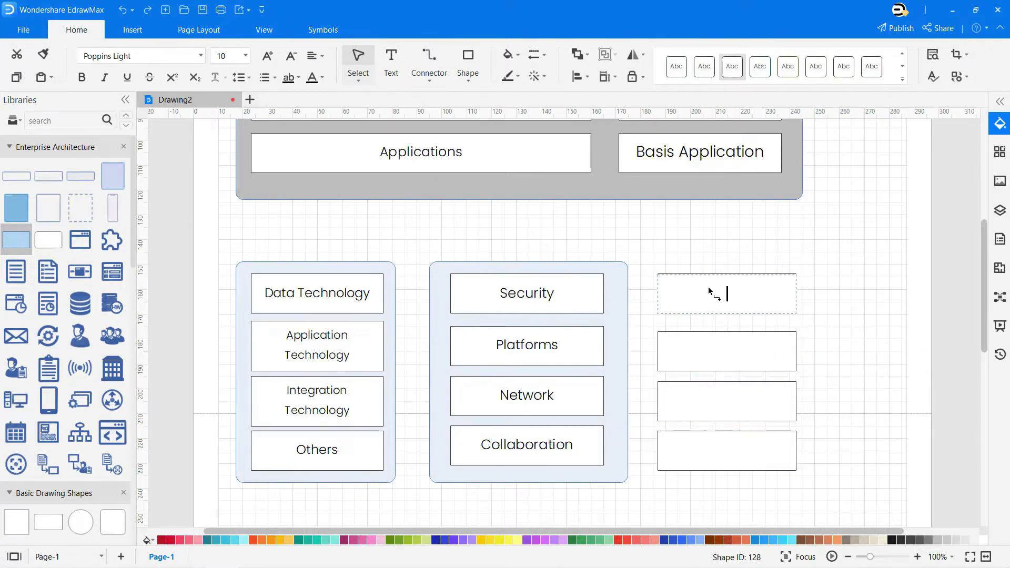
{"action": "type", "text": "QA/Finance/HR/Web"}
{"action": "key", "text": "ctrl+a"}
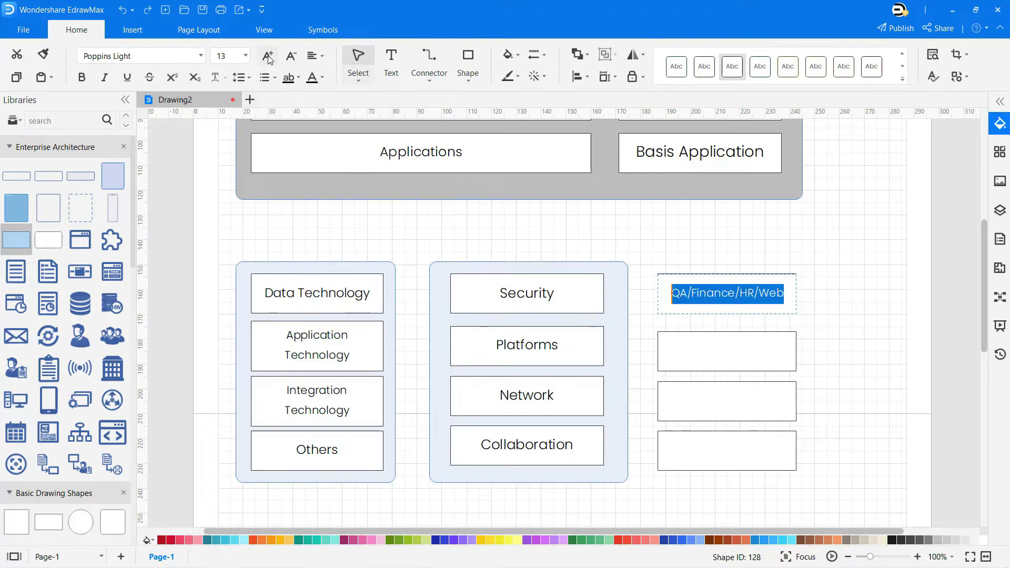
{"action": "left_click", "coordinate": [267, 55]}
- Label the third column's second box Management and its third box SSO, enlarging the text of both
{"action": "double_click", "coordinate": [754, 340]}
{"action": "type", "text": "Management"}
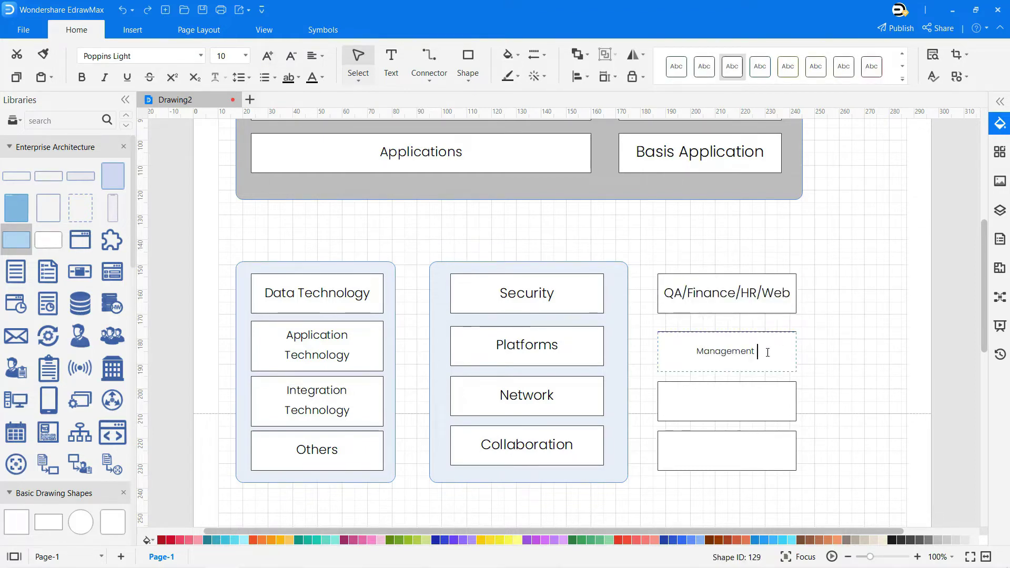
{"action": "key", "text": "ctrl+a"}
{"action": "left_click", "coordinate": [267, 55]}
{"action": "double_click", "coordinate": [732, 401]}
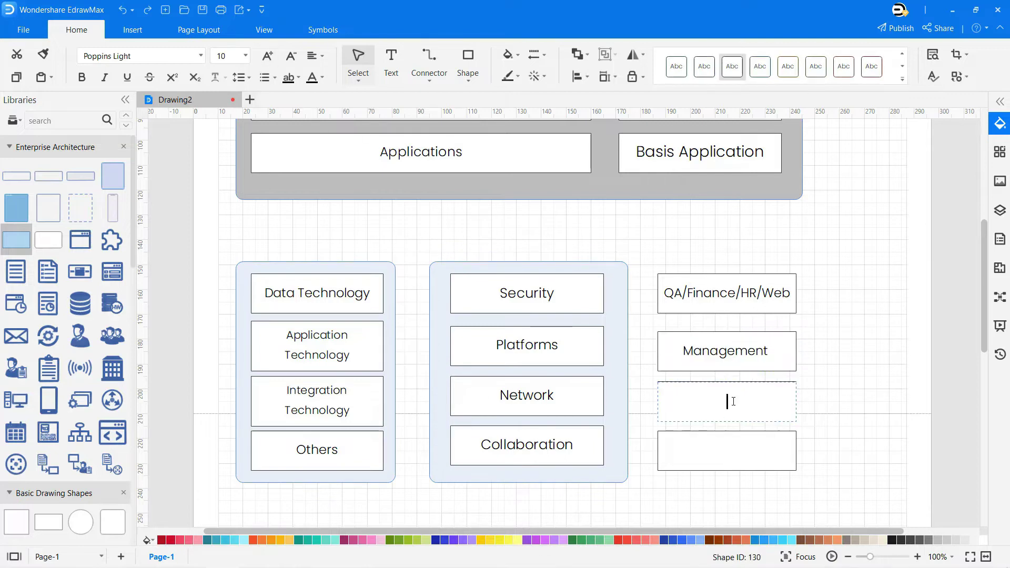
{"action": "left_click", "coordinate": [273, 56]}
- Label the box below SSO as QA/AnCai/ITSM and enlarge its text to size 15
{"action": "double_click", "coordinate": [751, 457]}
{"action": "type", "text": "QA/An"}
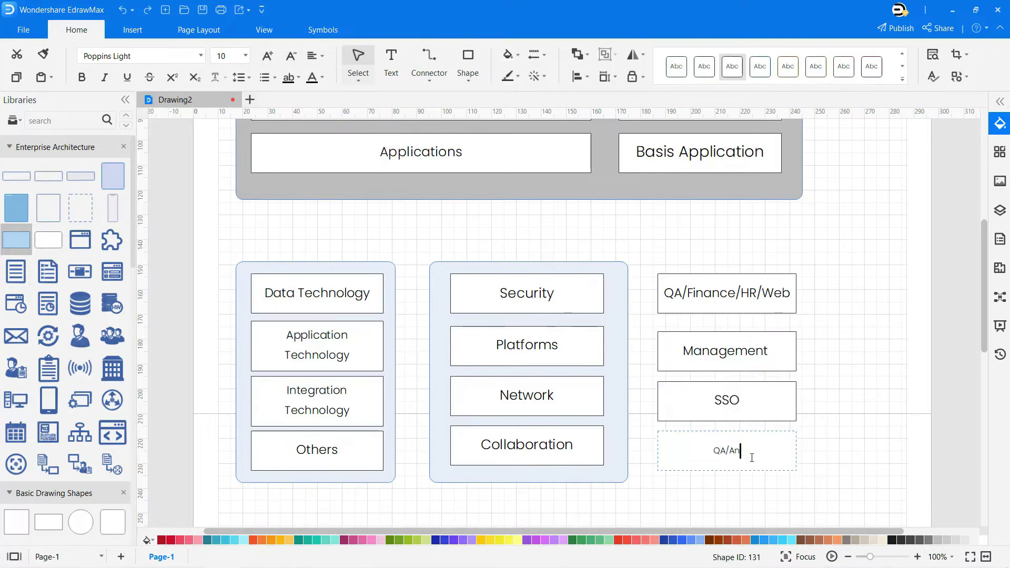
{"action": "type", "text": "Cai/ITSM"}
{"action": "key", "text": "ctrl+a"}
{"action": "left_click", "coordinate": [267, 55]}
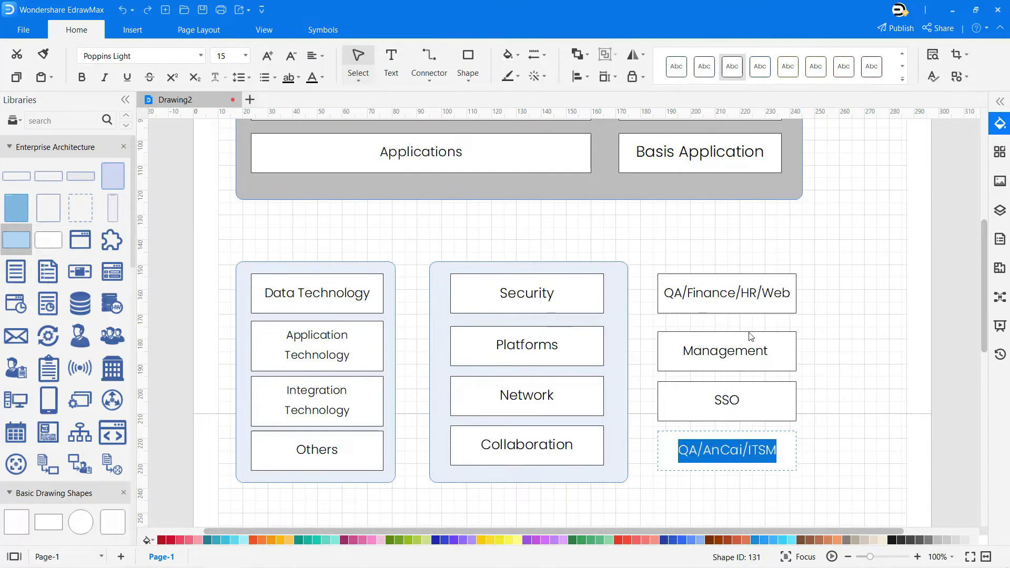
{"action": "left_click", "coordinate": [842, 348]}
- Add a rounded background rectangle and resize it to enclose the four boxes from QA/Finance/HR/Web to QA/AnCai/ITSM
{"action": "left_click_drag", "start_coordinate": [81, 176], "coordinate": [766, 297]}
{"action": "left_click_drag", "start_coordinate": [908, 301], "coordinate": [803, 310]}
{"action": "left_click_drag", "start_coordinate": [724, 340], "coordinate": [713, 469]}
{"action": "left_click", "coordinate": [856, 428]}
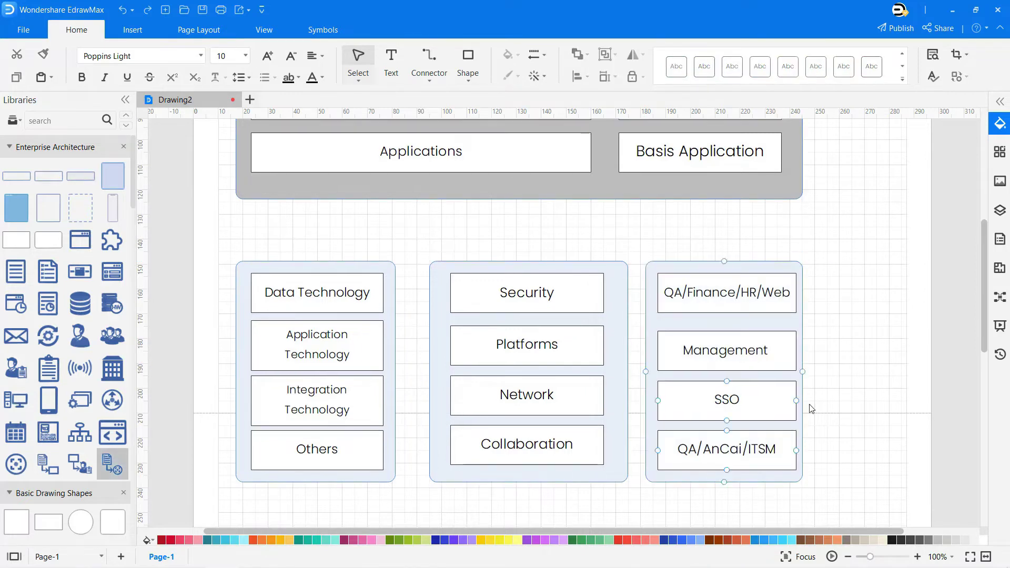
- Draw a connector arrow from the gray block's bottom edge to the top of the Data Technology block
{"action": "left_click", "coordinate": [429, 79]}
{"action": "left_click_drag", "start_coordinate": [520, 205], "coordinate": [316, 261]}
{"action": "left_click", "coordinate": [466, 222]}
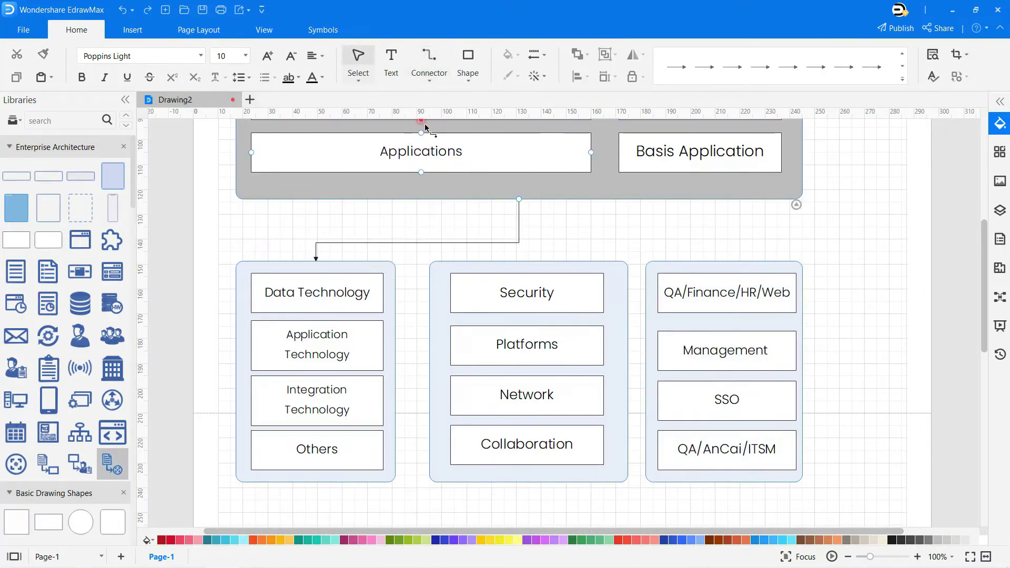
- Draw a connector arrow from the gray block's bottom edge to the top of the QA/Finance/HR/Web block
{"action": "left_click", "coordinate": [429, 77]}
{"action": "left_click", "coordinate": [437, 106]}
{"action": "left_click_drag", "start_coordinate": [519, 205], "coordinate": [724, 261]}
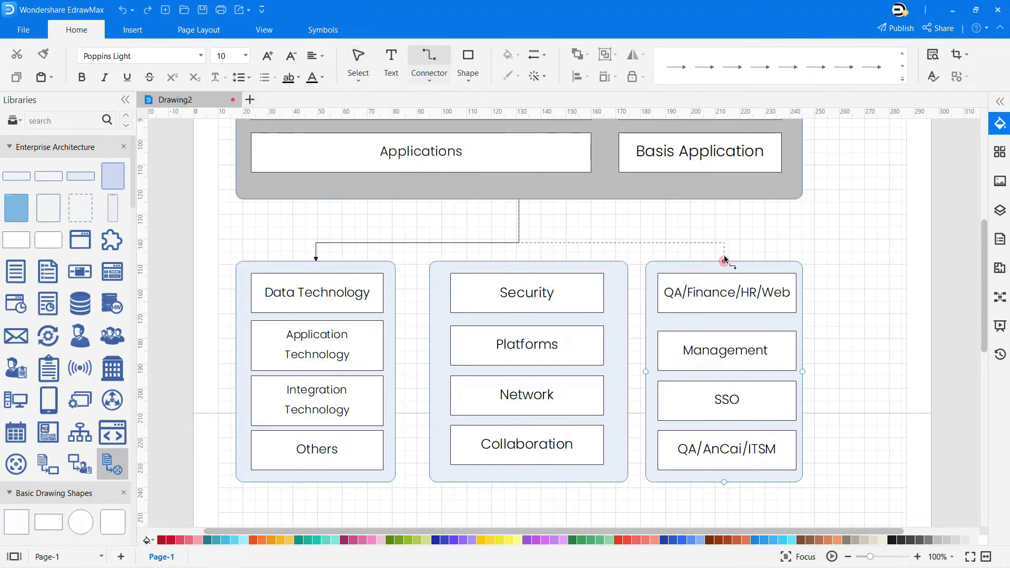